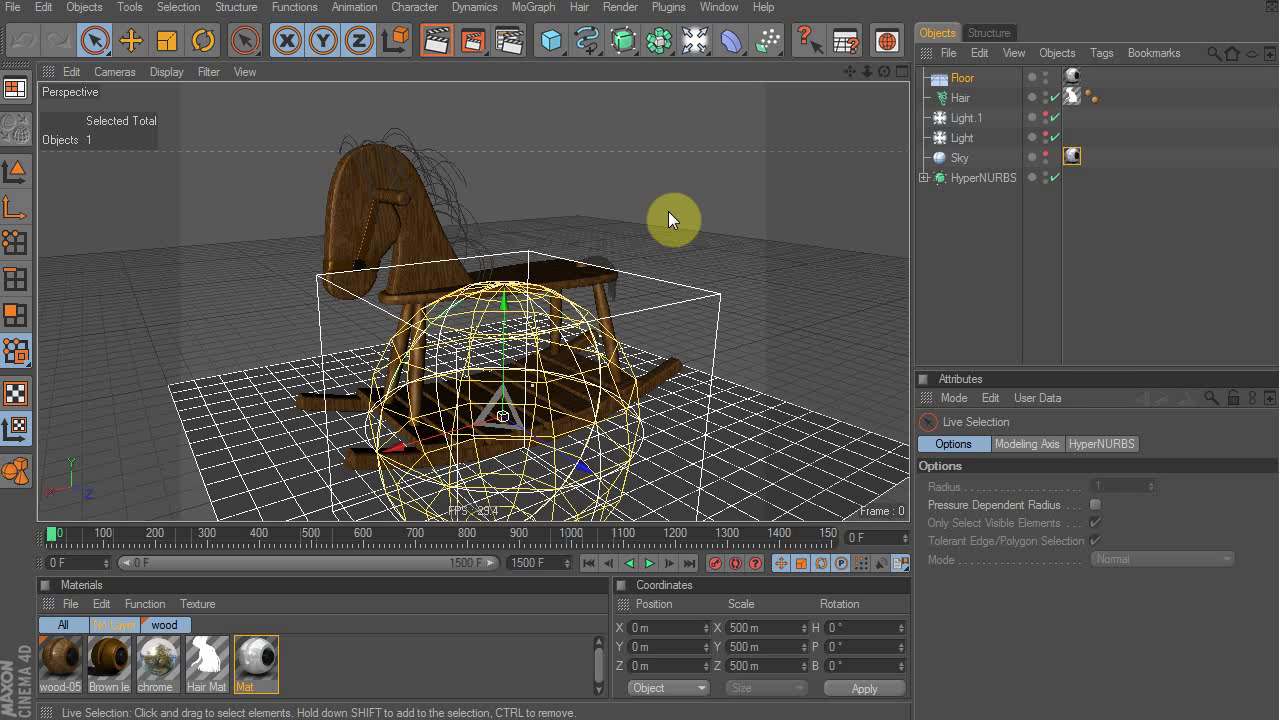
Step: Delete the Floor, both lights and the Sky from the rocking horse scene
left_click(712, 186)
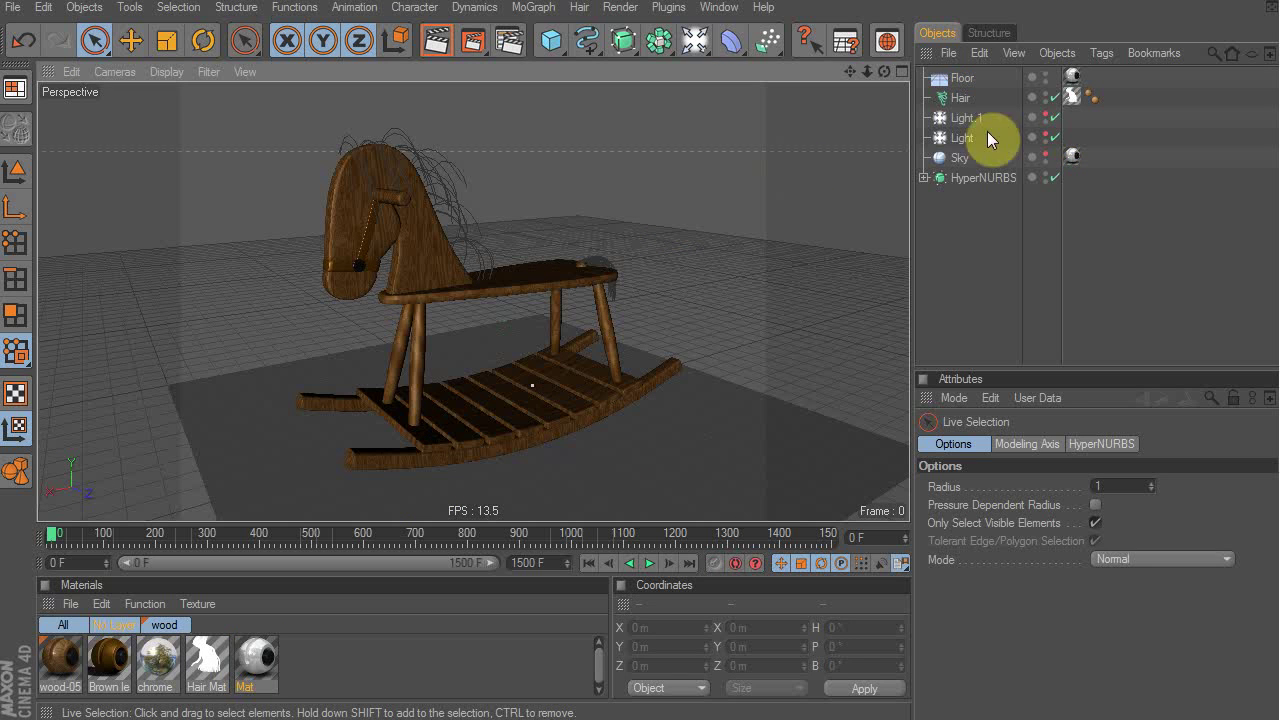
left_click(939, 81)
key("Delete")
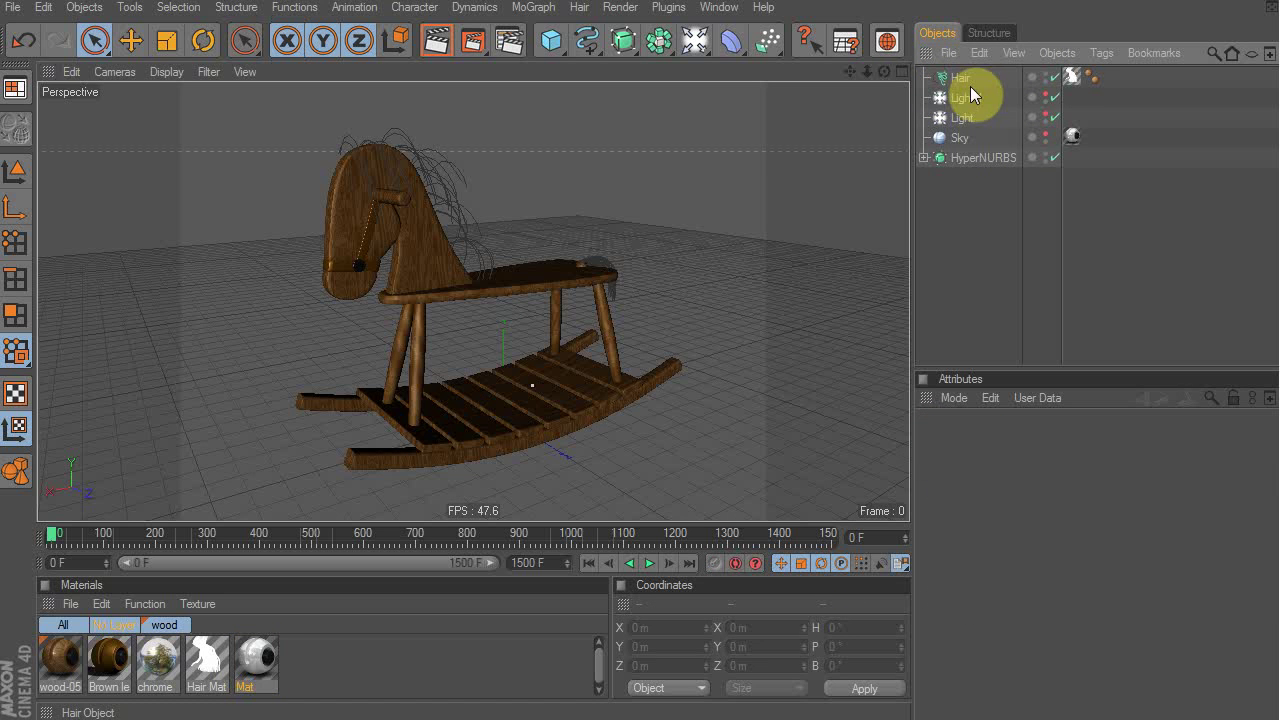
left_click(968, 99)
key("Delete")
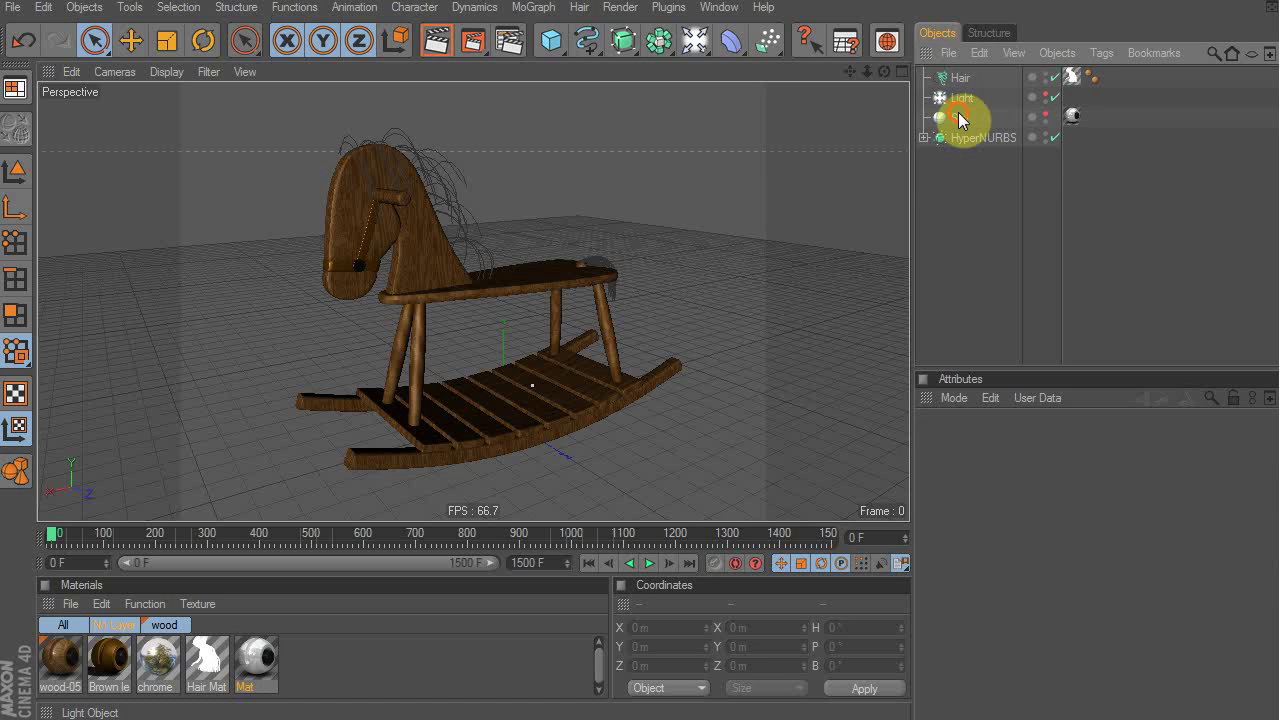
left_click(960, 118)
key("Delete")
left_click(965, 100)
key("Delete")
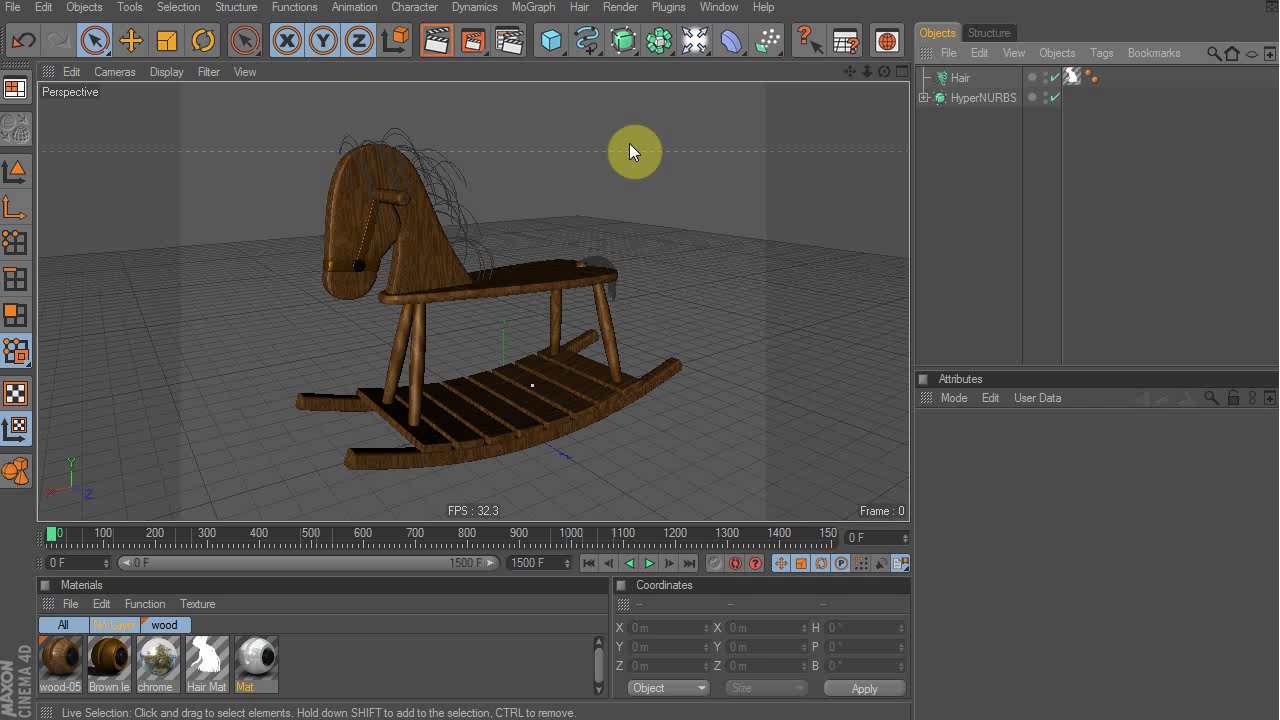
Step: Enable Auto Light in the render options and close the render settings
key("ctrl+b")
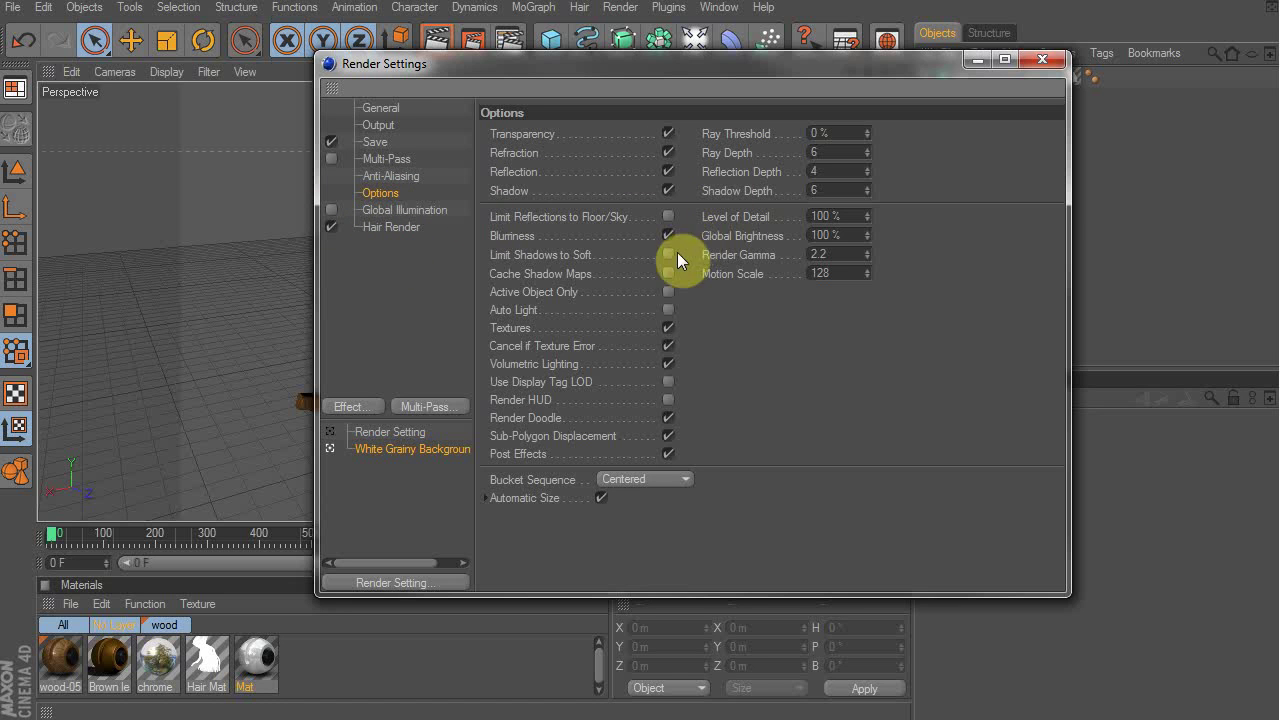
left_click(668, 309)
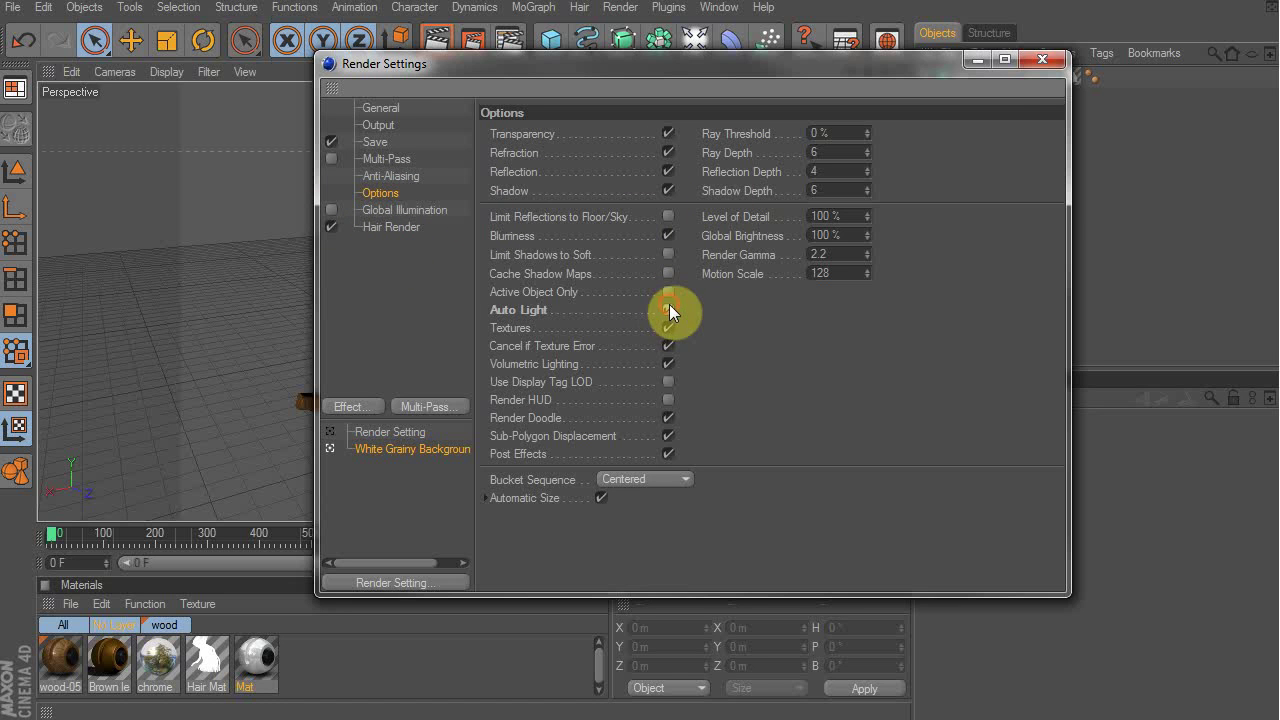
left_click(1046, 59)
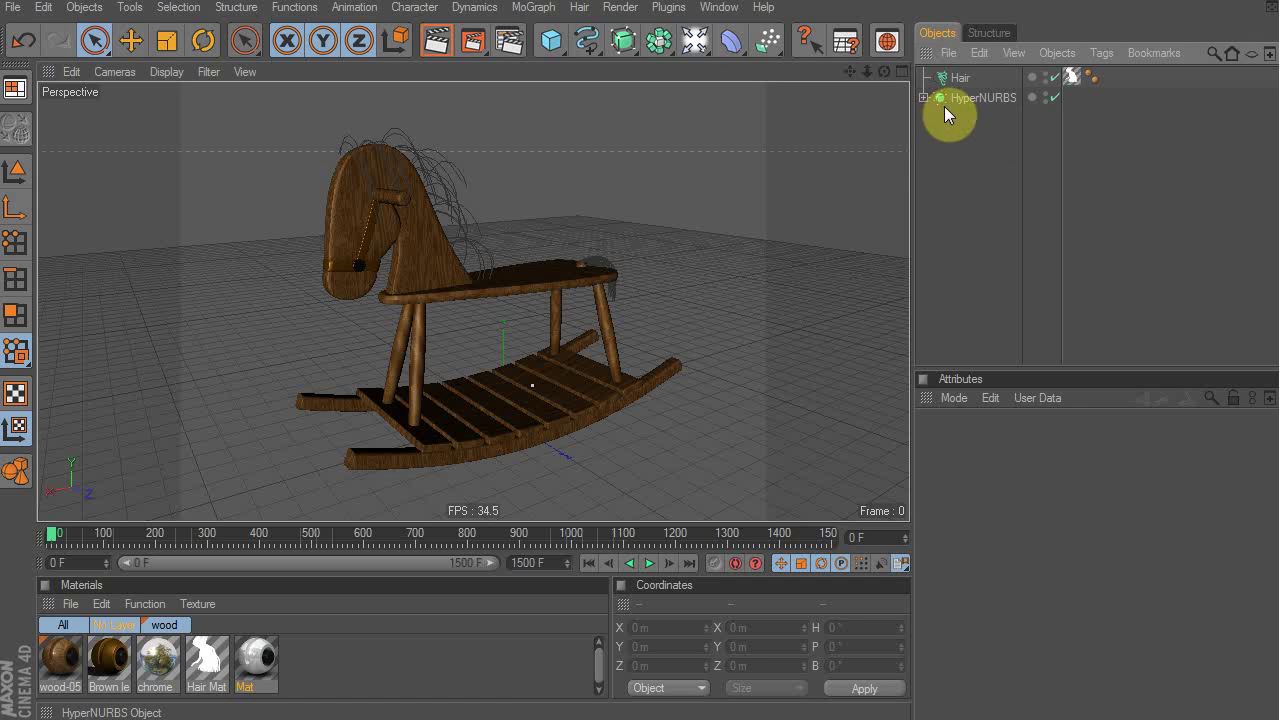
Step: Select a slat and the seat in turn to examine the horse's separate parts, and switch to Model mode
left_click(489, 406)
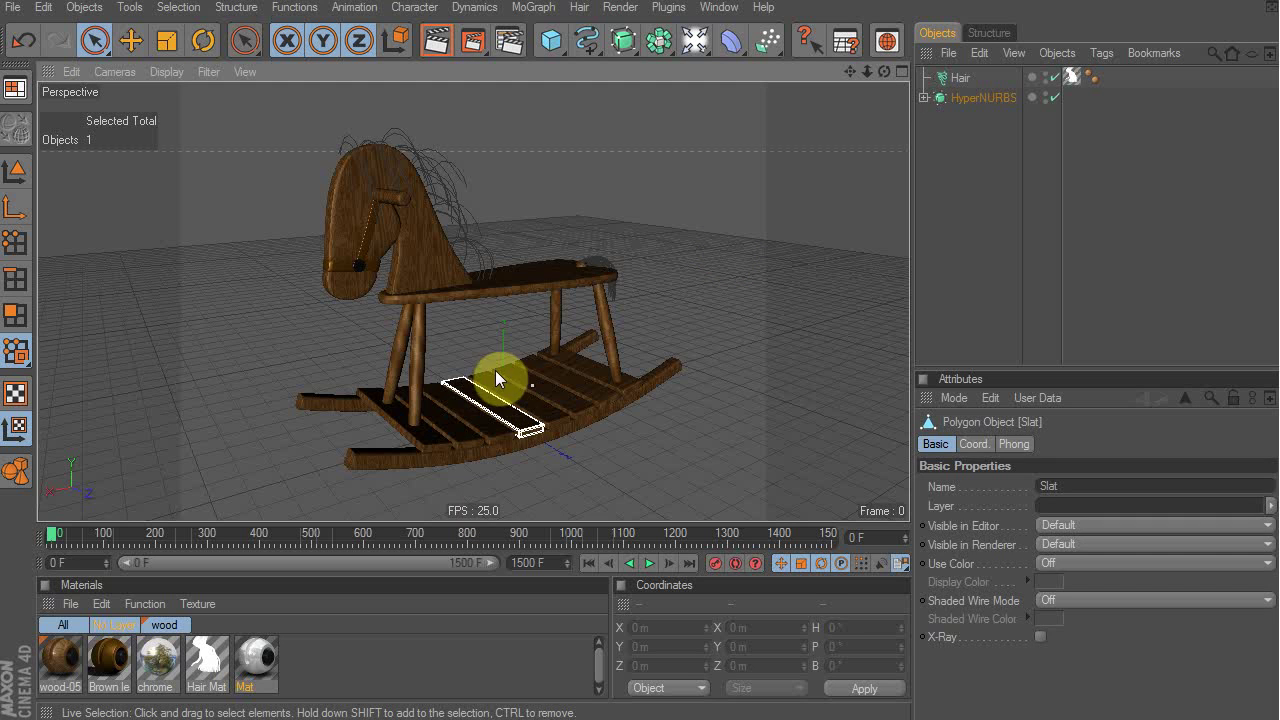
left_click(613, 401)
left_click(613, 401)
left_click(556, 270)
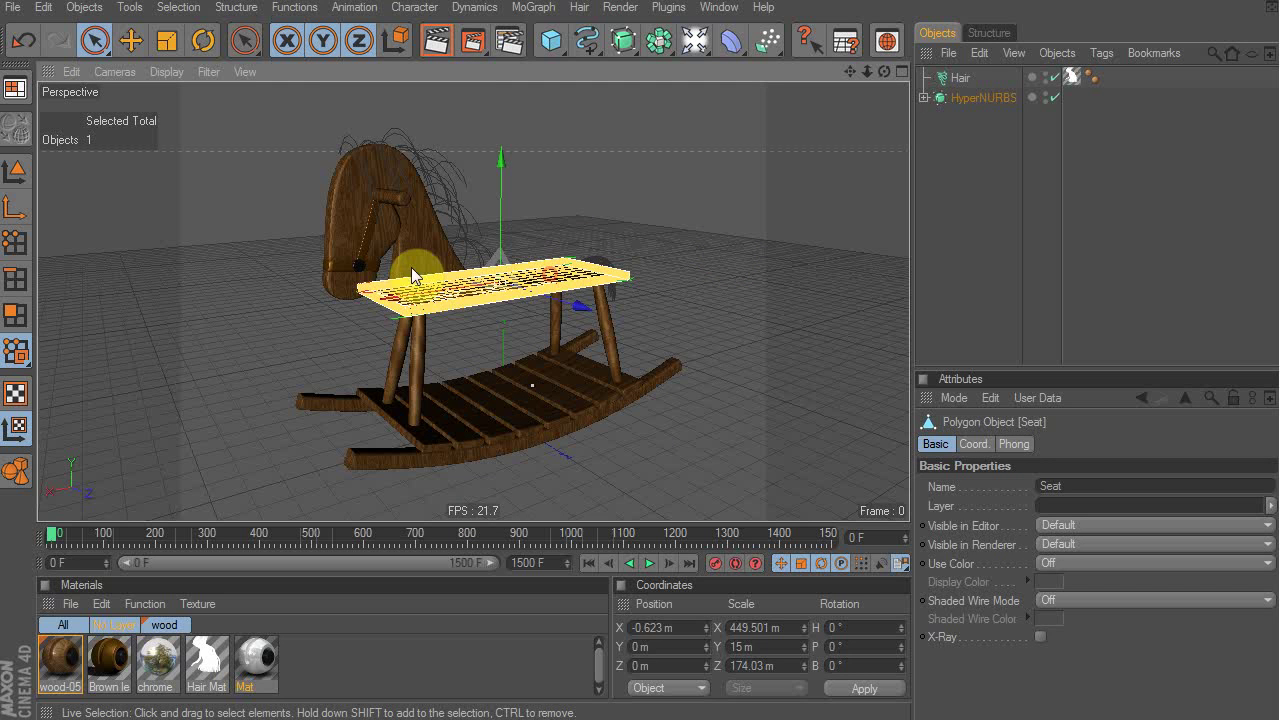
left_click(398, 253)
left_click(770, 215)
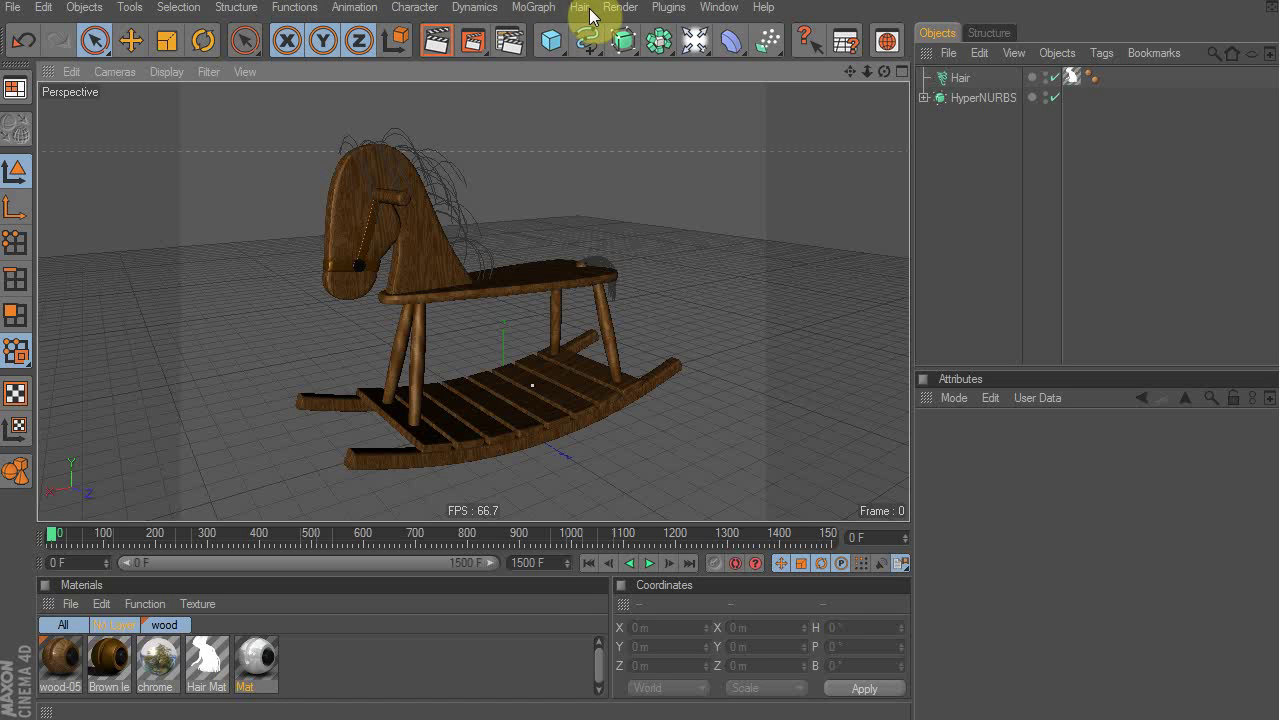
Step: Add a MoGraph Fracture object and place the Hair and HyperNURBS objects inside it
left_click(531, 8)
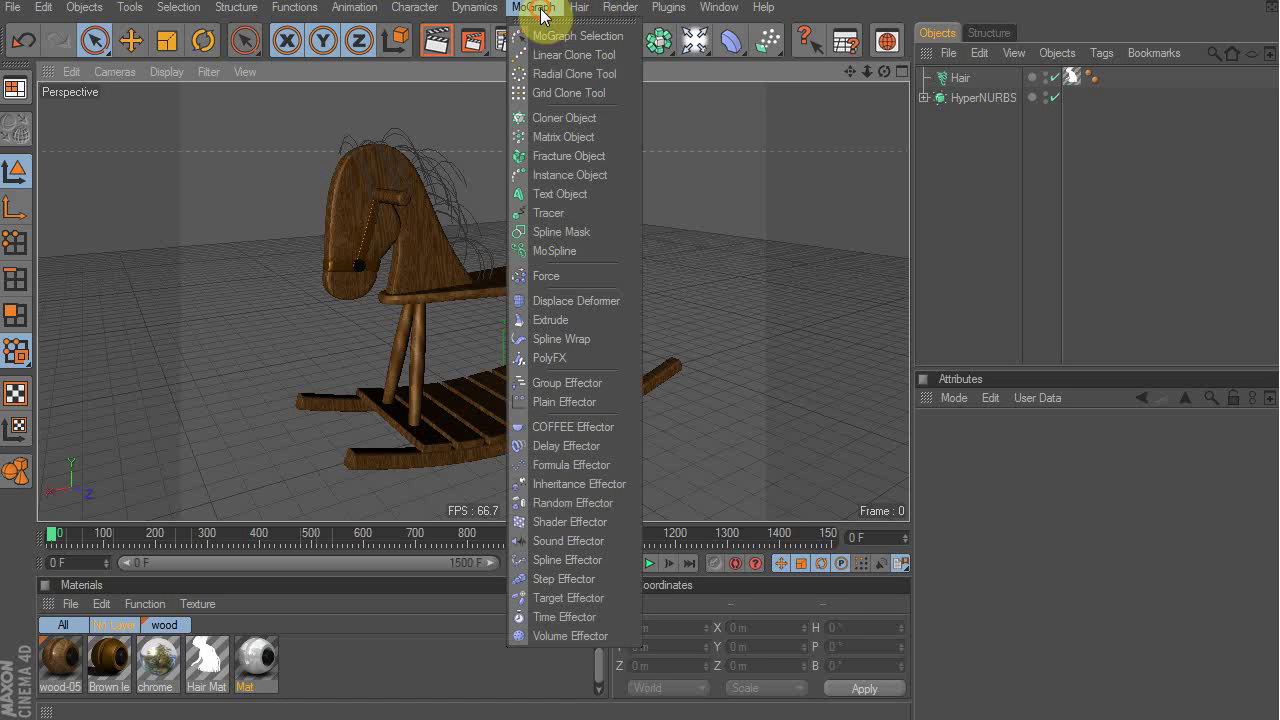
left_click(569, 156)
left_click_drag(975, 154, 971, 79)
left_click(957, 177)
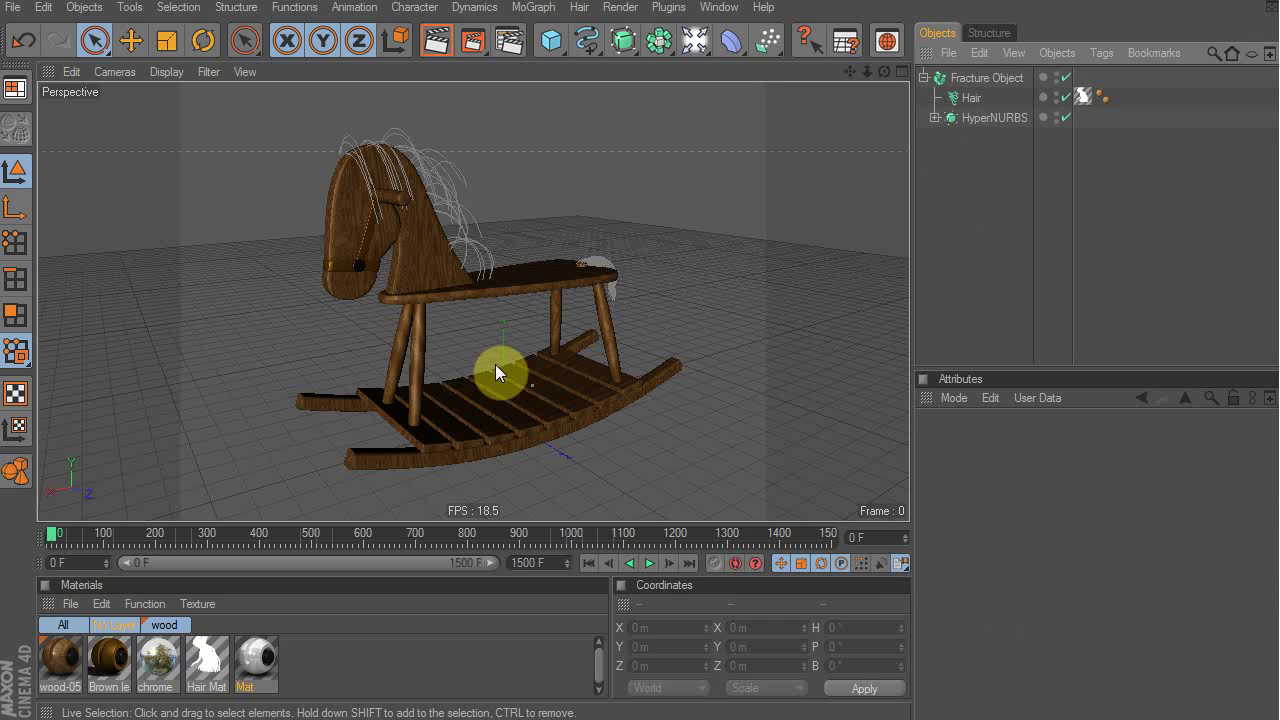
Step: Pick different parts of the horse in the viewport to examine how it selects as one Fracture Object
left_click(523, 409)
left_click(564, 135)
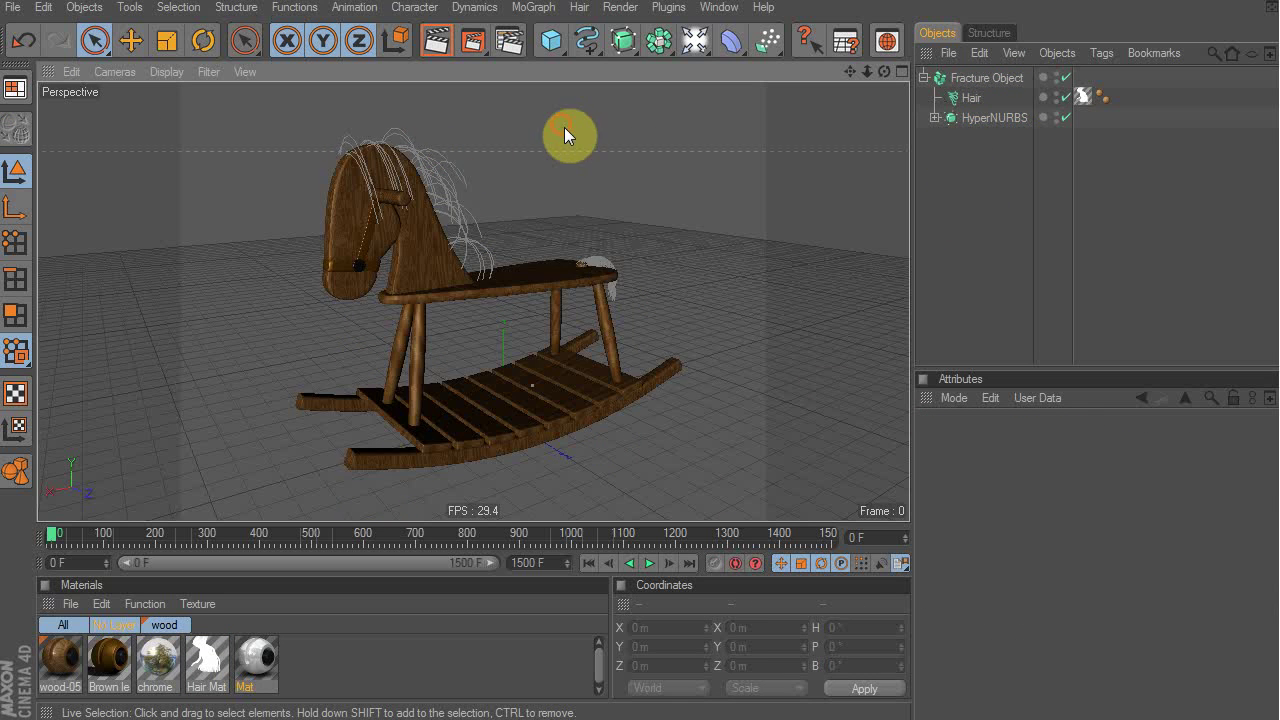
left_click(571, 266)
left_click(252, 372)
left_click(417, 414)
left_click(741, 274)
left_click_drag(731, 214, 530, 335)
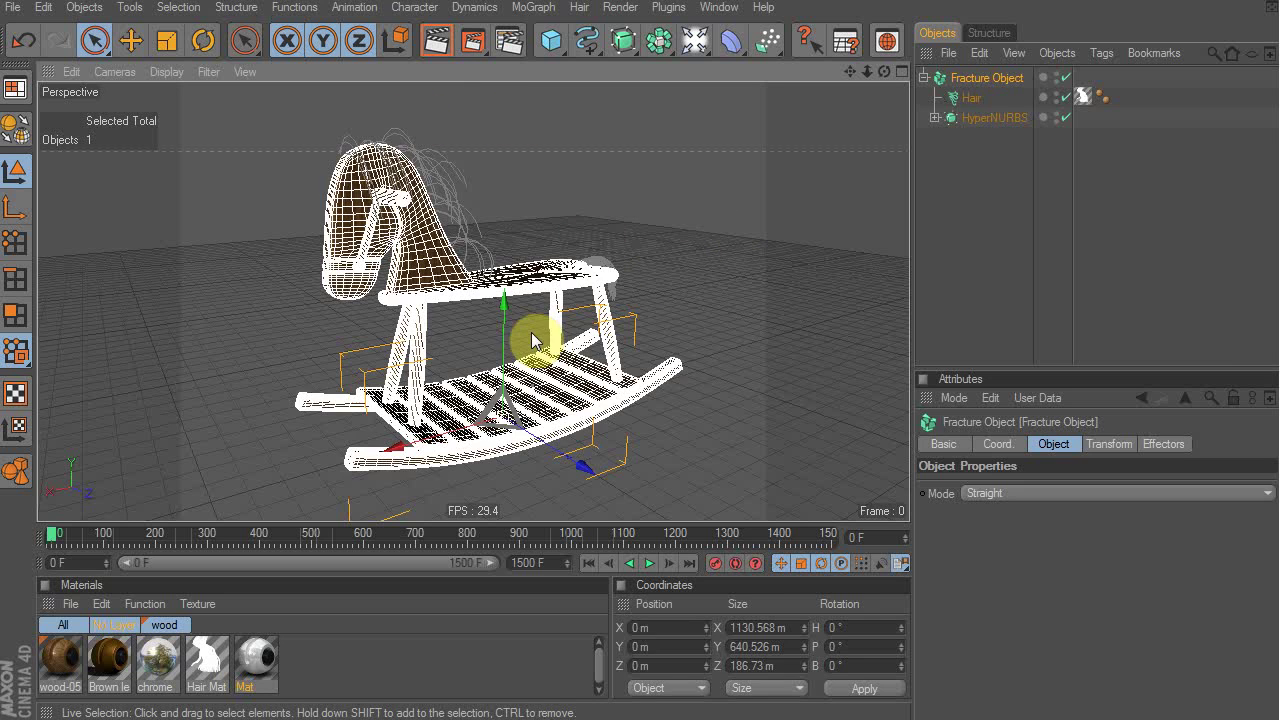
left_click(519, 208)
left_click(523, 281)
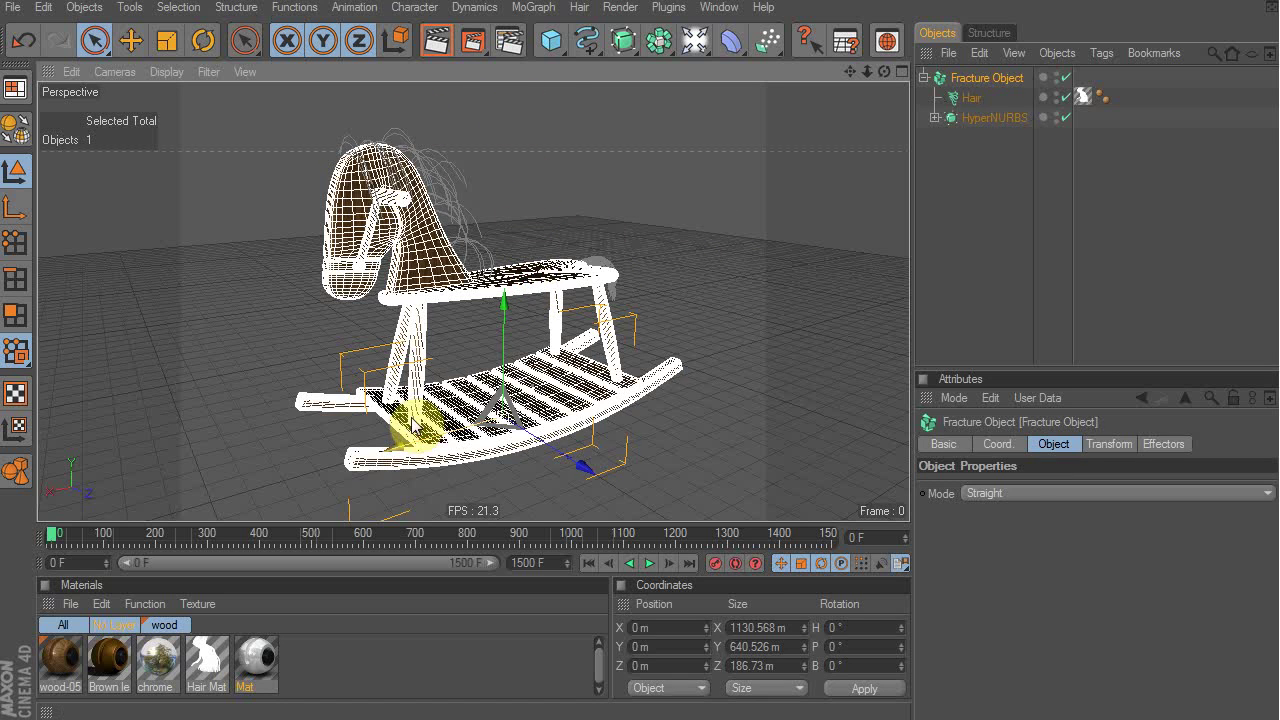
left_click(561, 187)
left_click(388, 284)
Step: Move the Fracture Object with the horse along the floor to about X -90 m, Z -192 m
key("e")
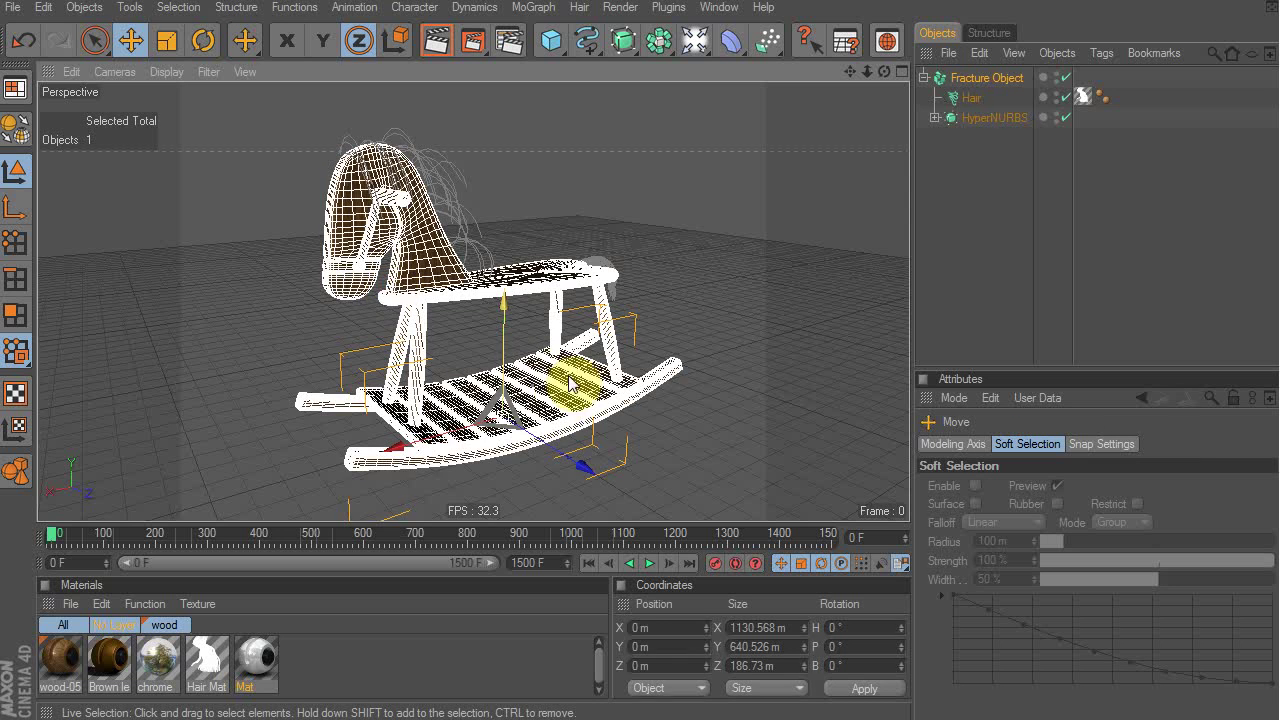
left_click_drag(449, 443, 746, 389)
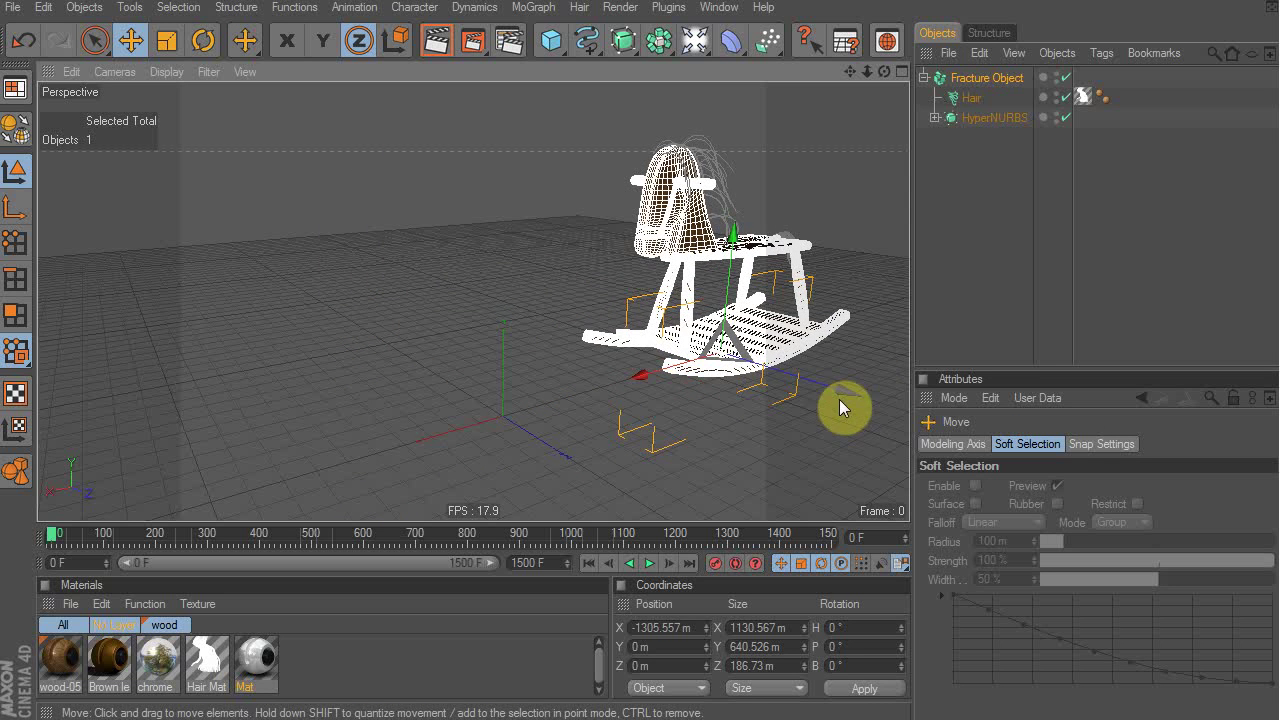
mouse_move(839, 399)
left_mouse_down()
mouse_move(586, 310)
mouse_move(466, 394)
mouse_move(886, 391)
mouse_move(569, 380)
mouse_move(491, 391)
left_mouse_up()
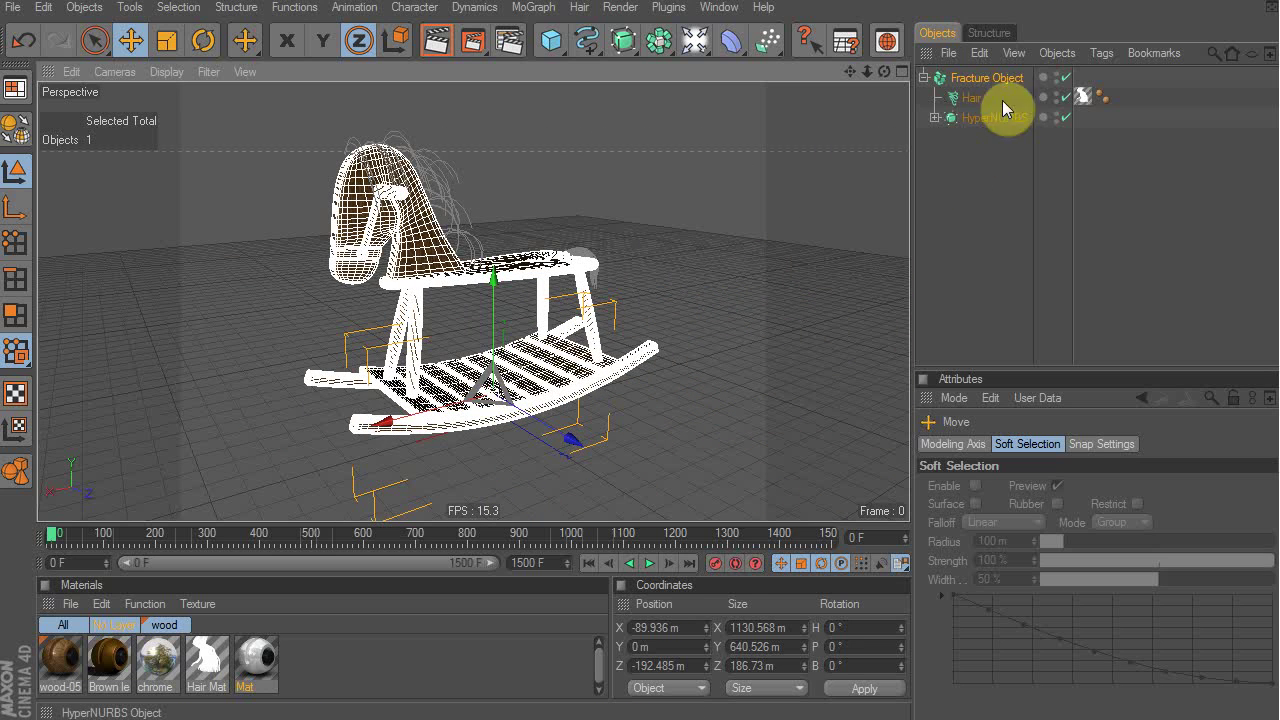
Step: Group Hair and HyperNURBS under a null and display the null as an XY circle with a 522 m radius
left_click_drag(991, 131, 963, 106)
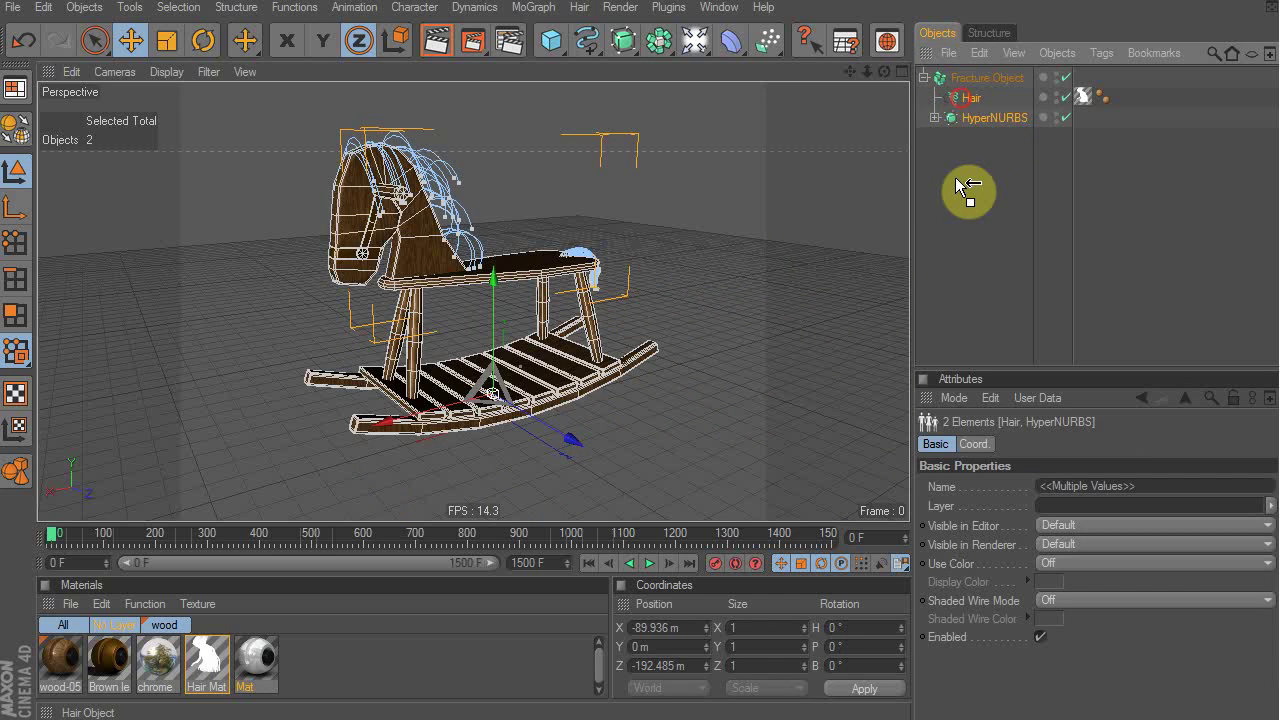
key("alt+g")
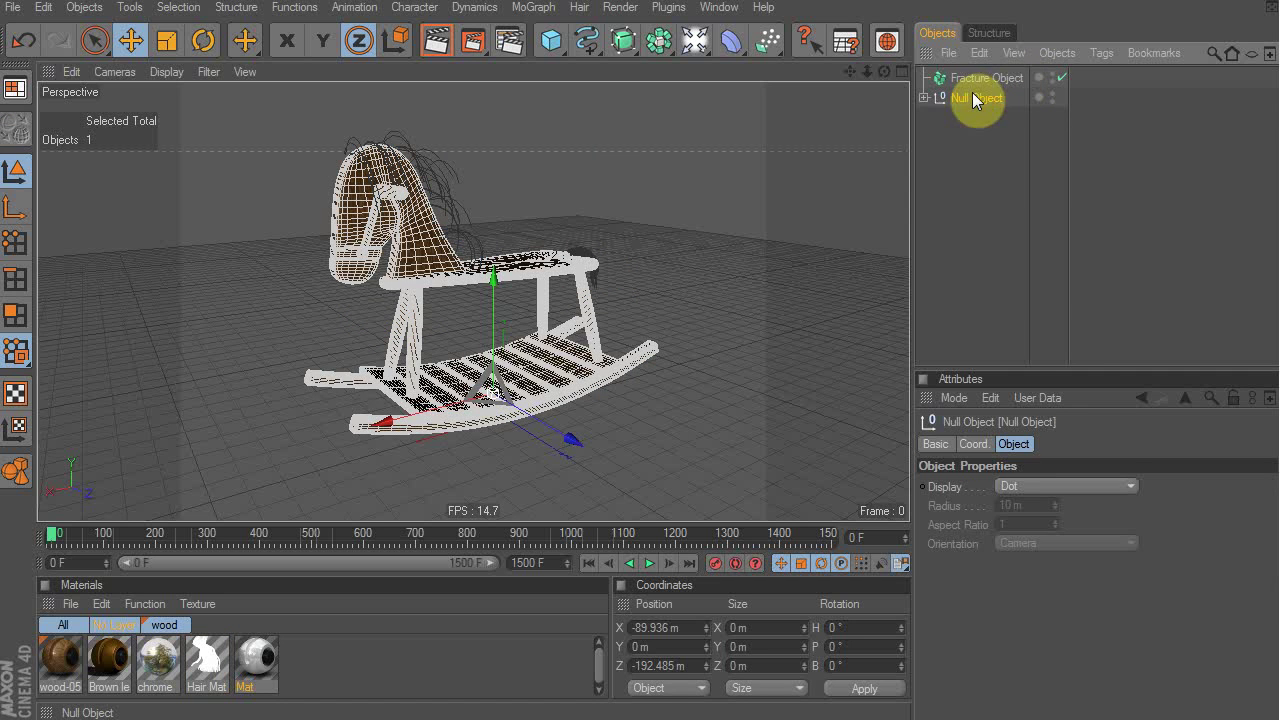
left_click(1066, 485)
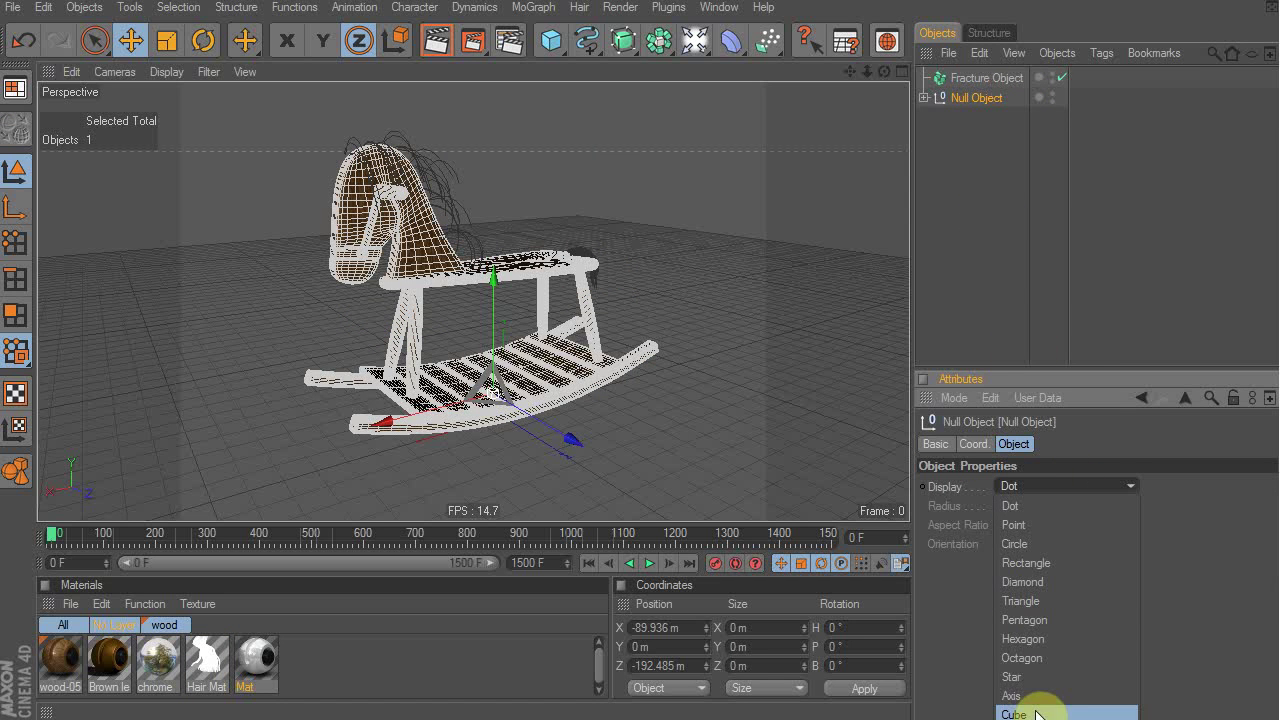
left_click(1056, 545)
left_click(1036, 544)
left_click(1010, 581)
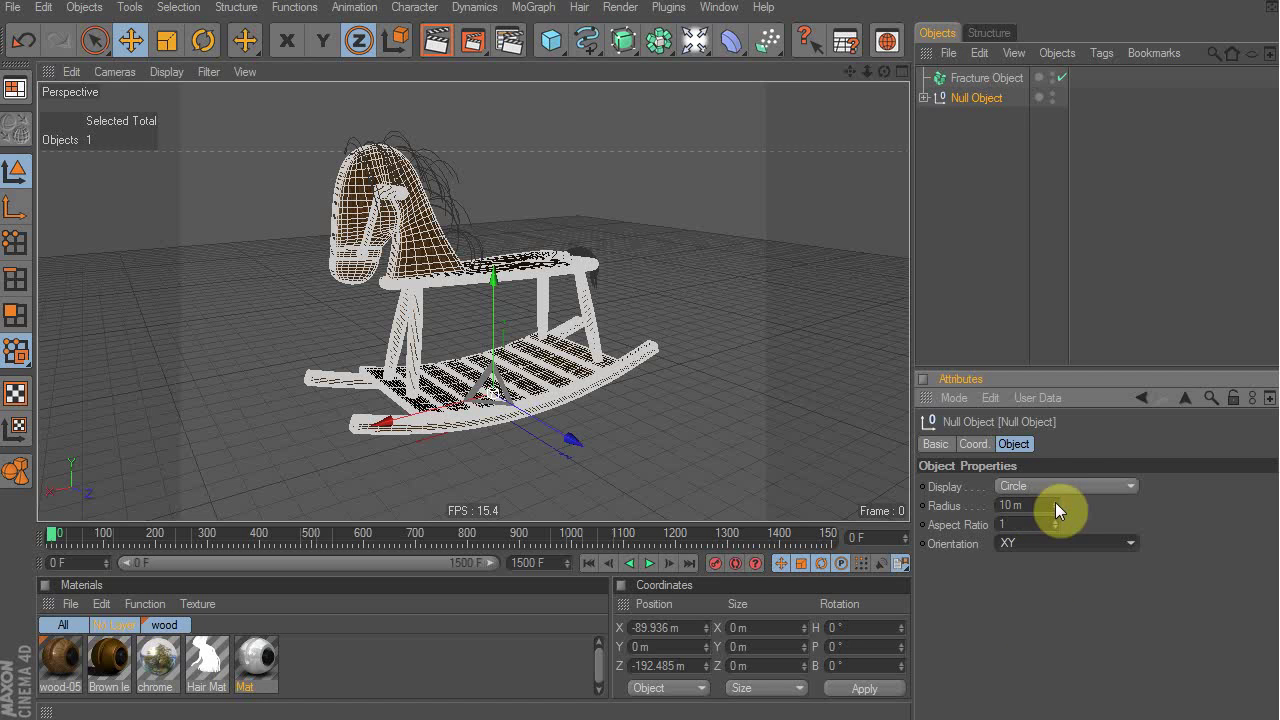
left_click_drag(1055, 507, 998, 514)
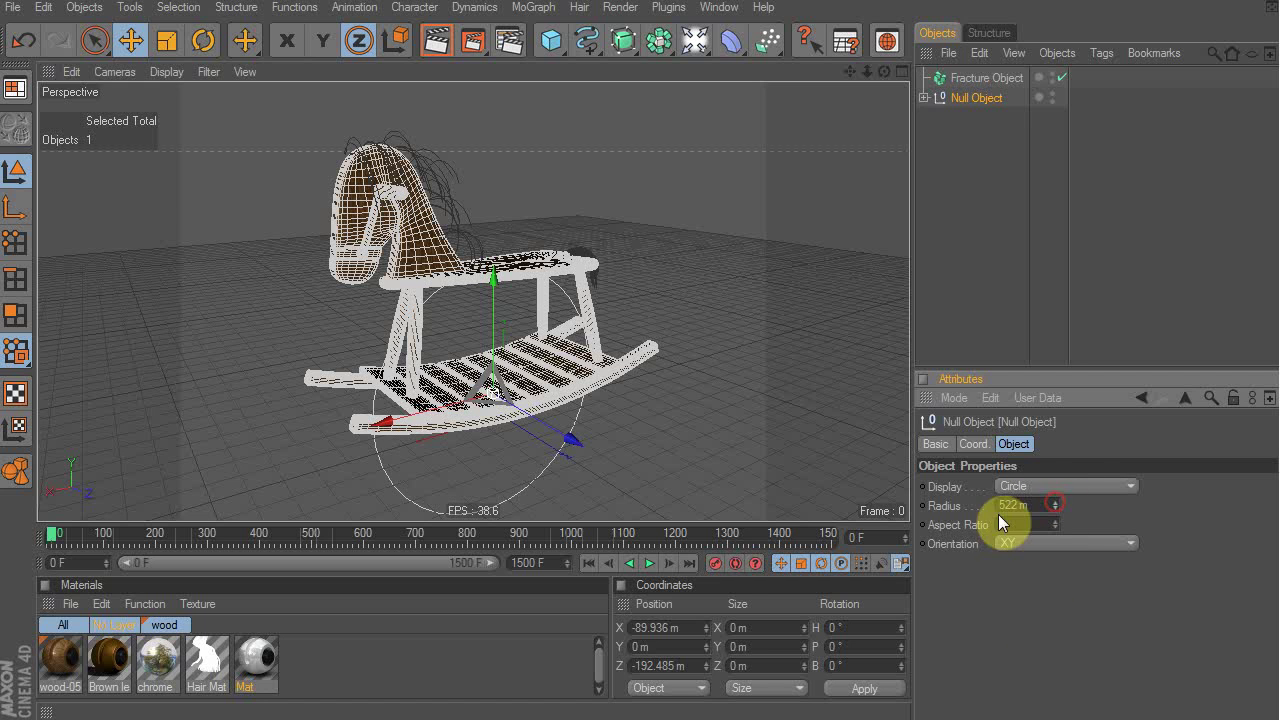
Step: Move the null's axis up to the middle of the horse, about X -73 m, Y 451 m
left_click(22, 206)
left_click_drag(630, 303, 469, 269, "alt")
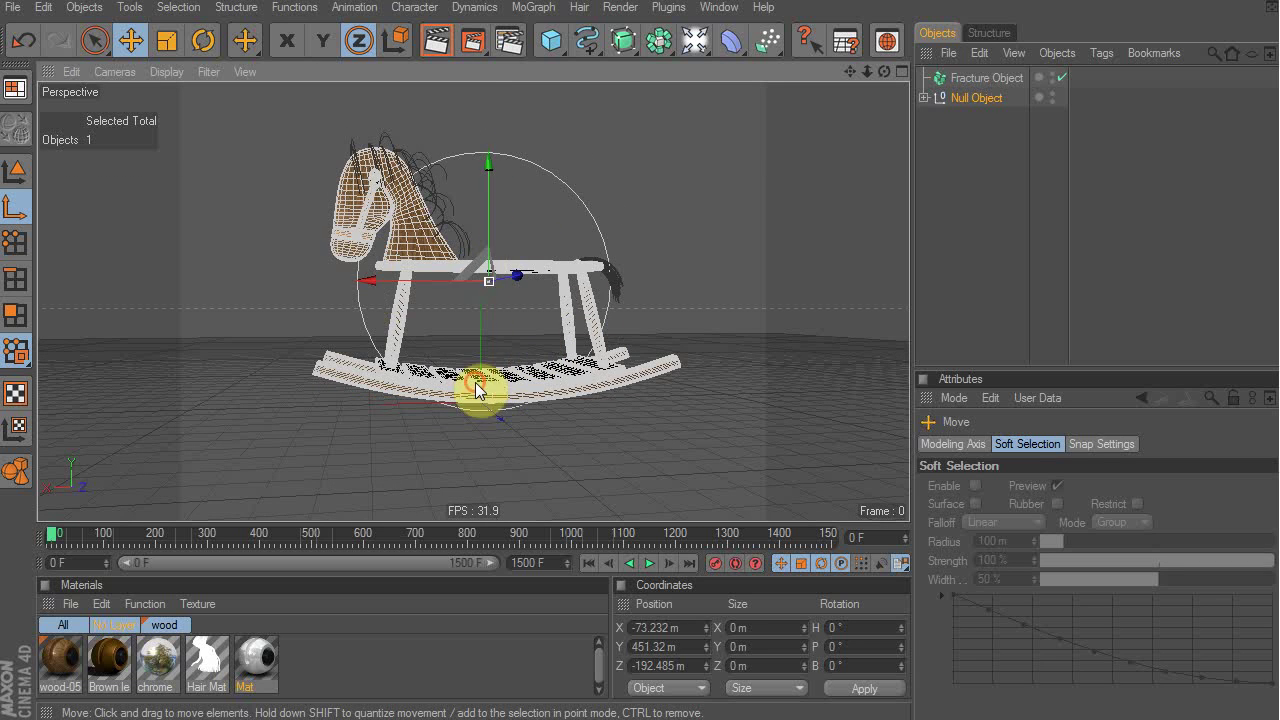
left_click(480, 389)
Step: Test selecting the whole horse through the null's circle handle, and deselect it
left_click(730, 190)
left_click_drag(645, 222, 607, 244, "alt")
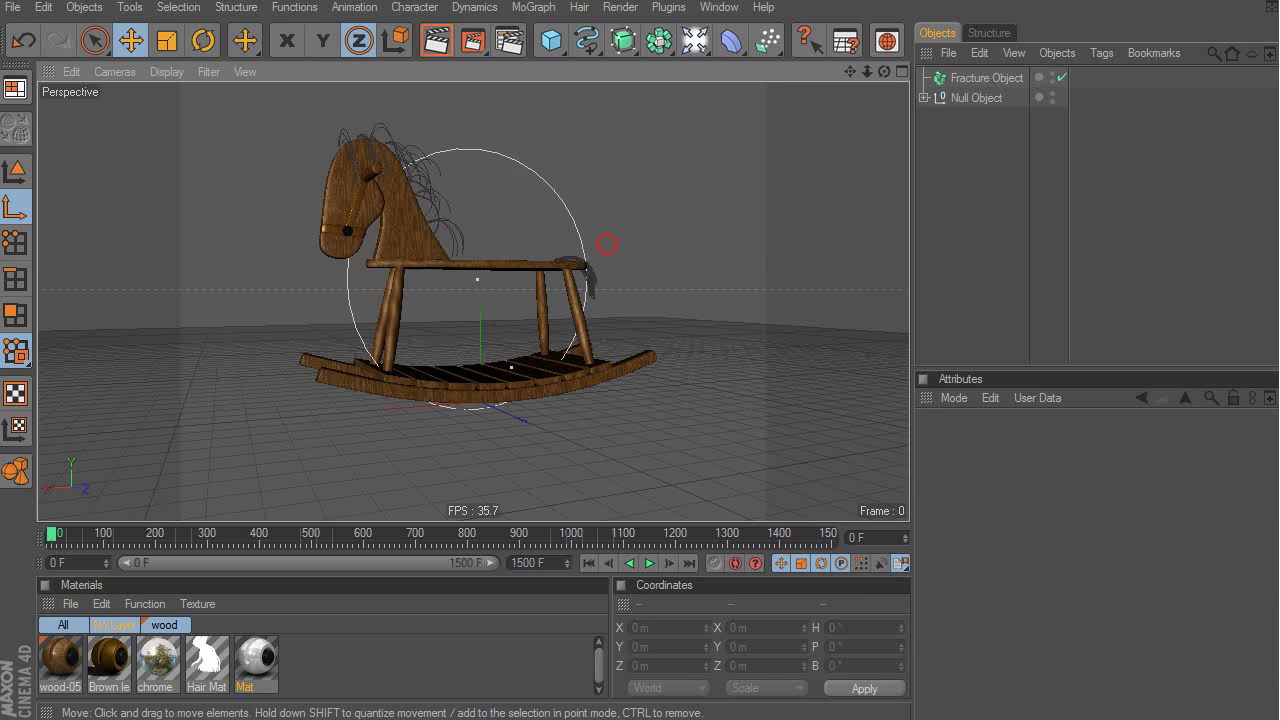
left_click(496, 152)
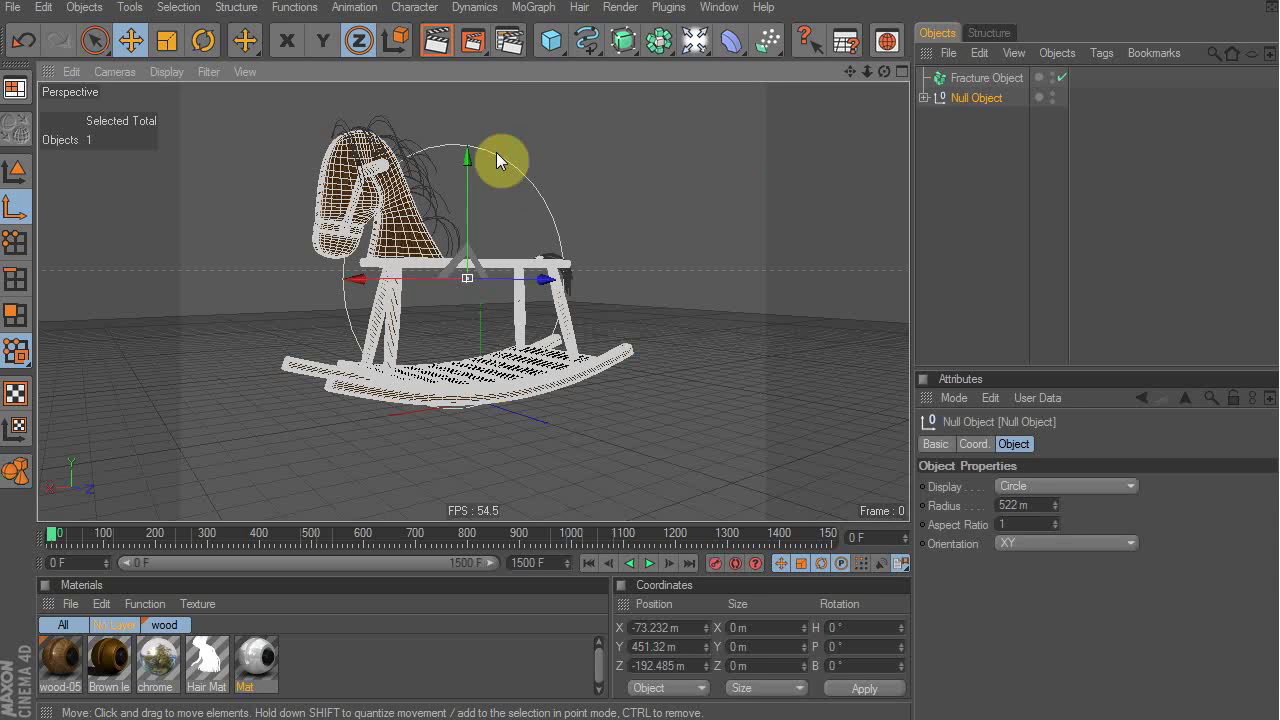
left_click(661, 170)
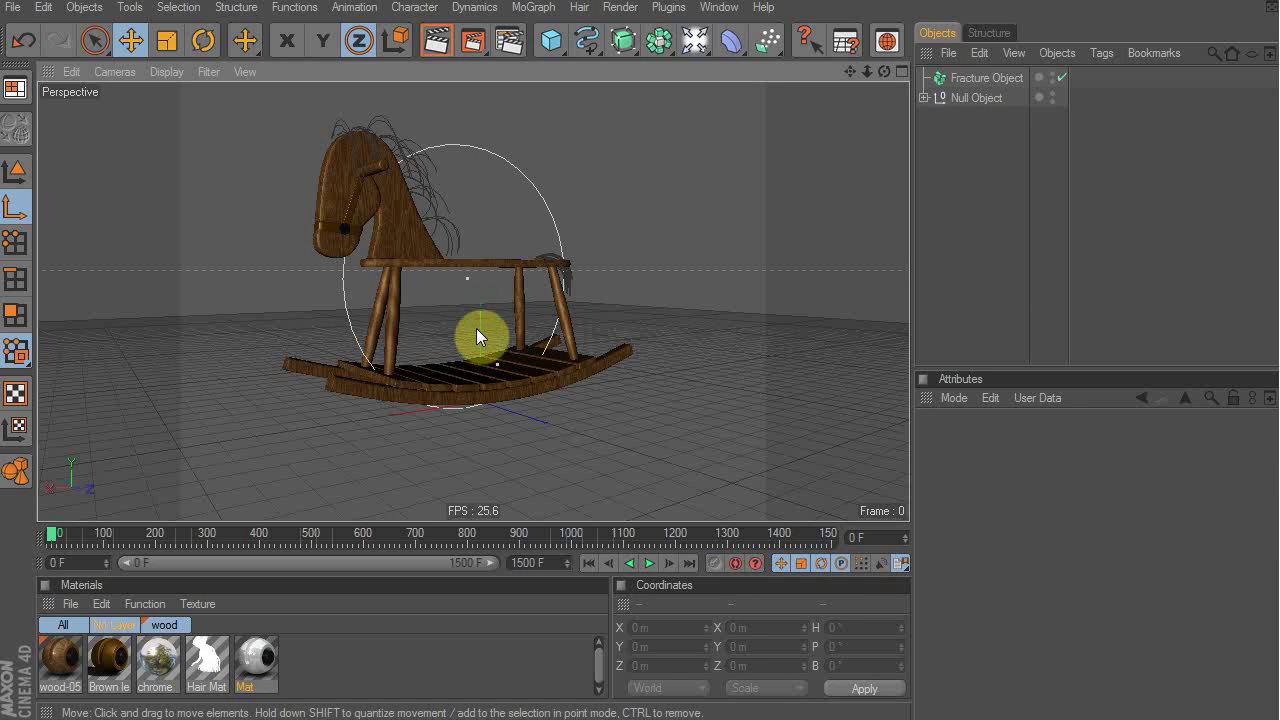
Step: Set the null's display to Dot and place the null with its children inside the Fracture Object
left_click(919, 96)
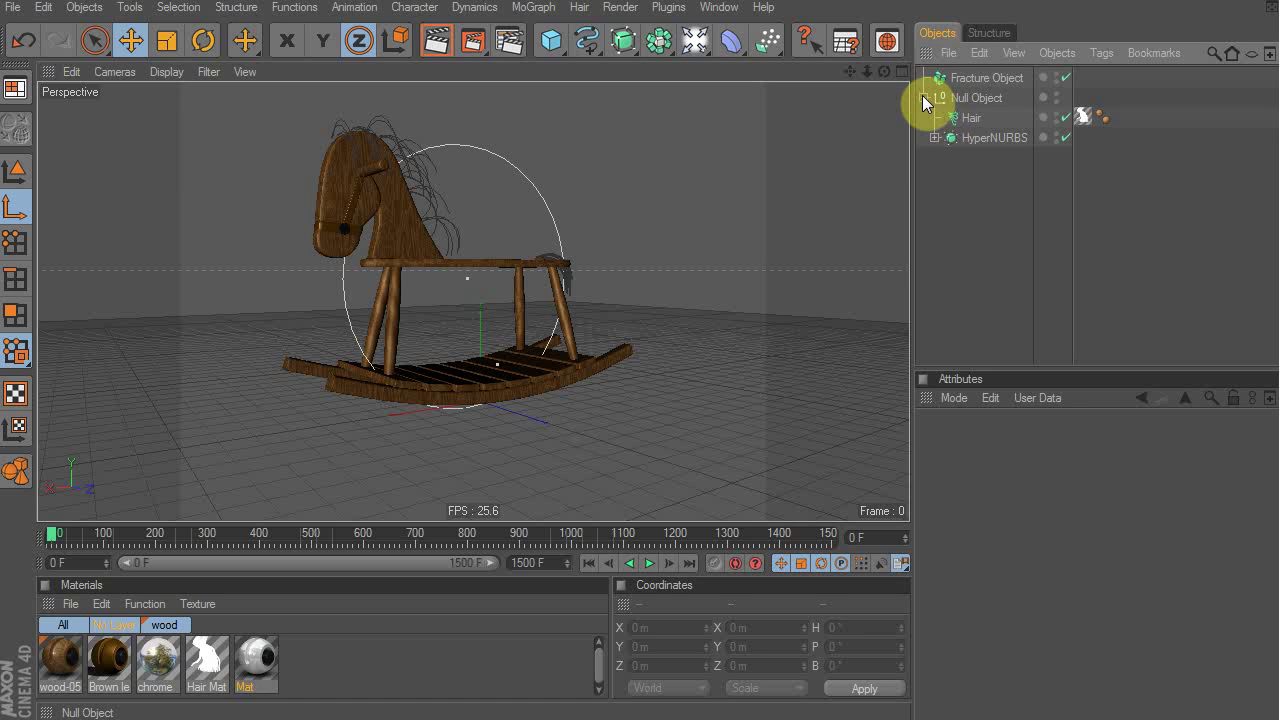
left_click(922, 96)
left_click(924, 96)
left_click(948, 98)
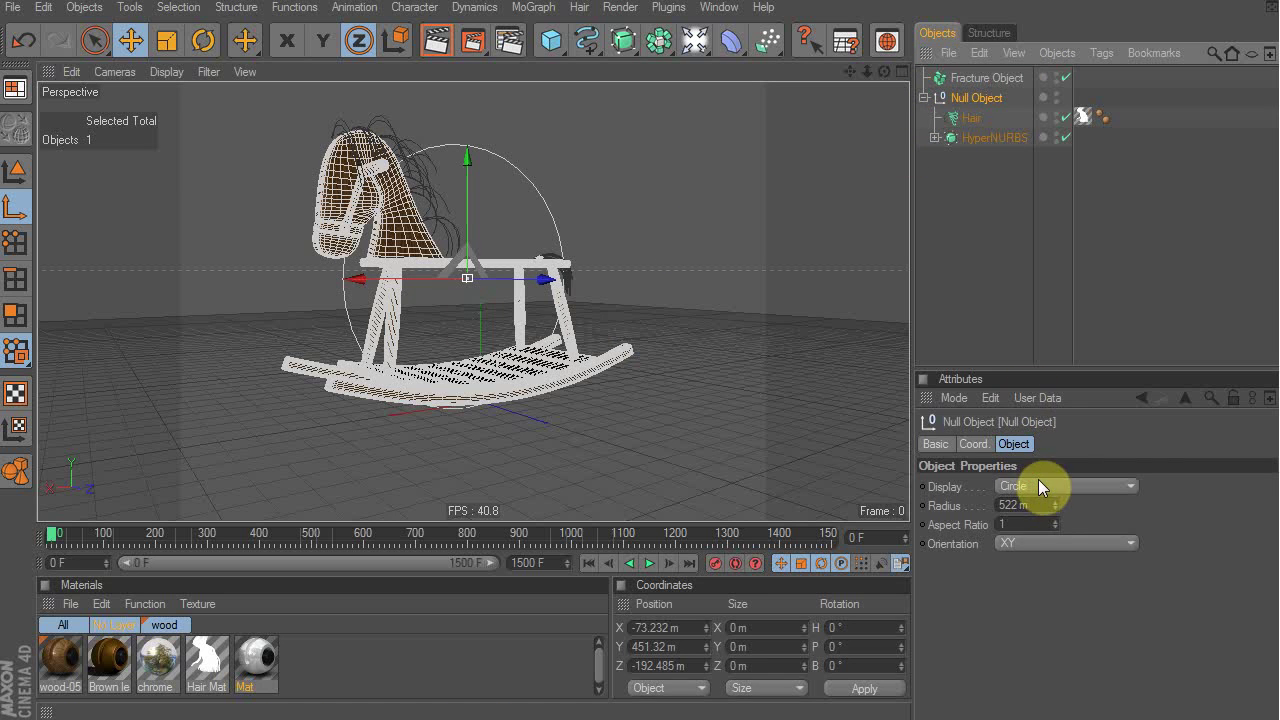
left_click(1038, 486)
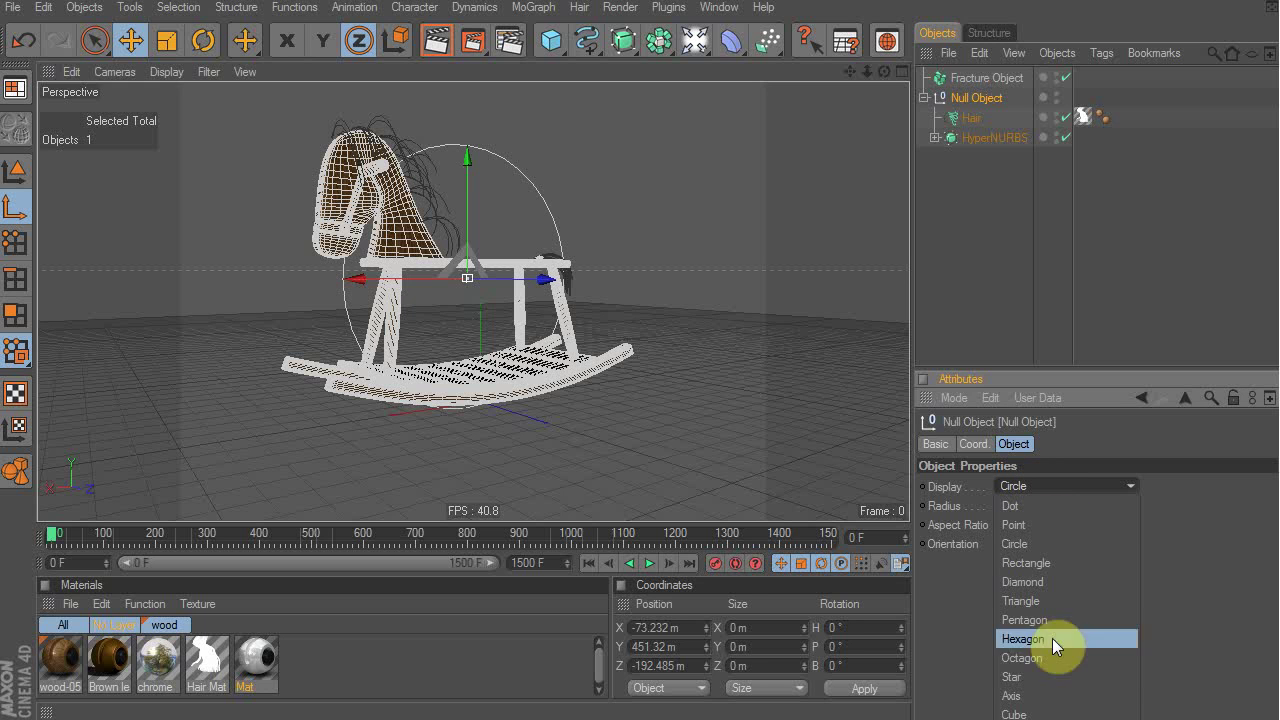
left_click(1071, 503)
left_click_drag(928, 97, 986, 82)
left_click(977, 232)
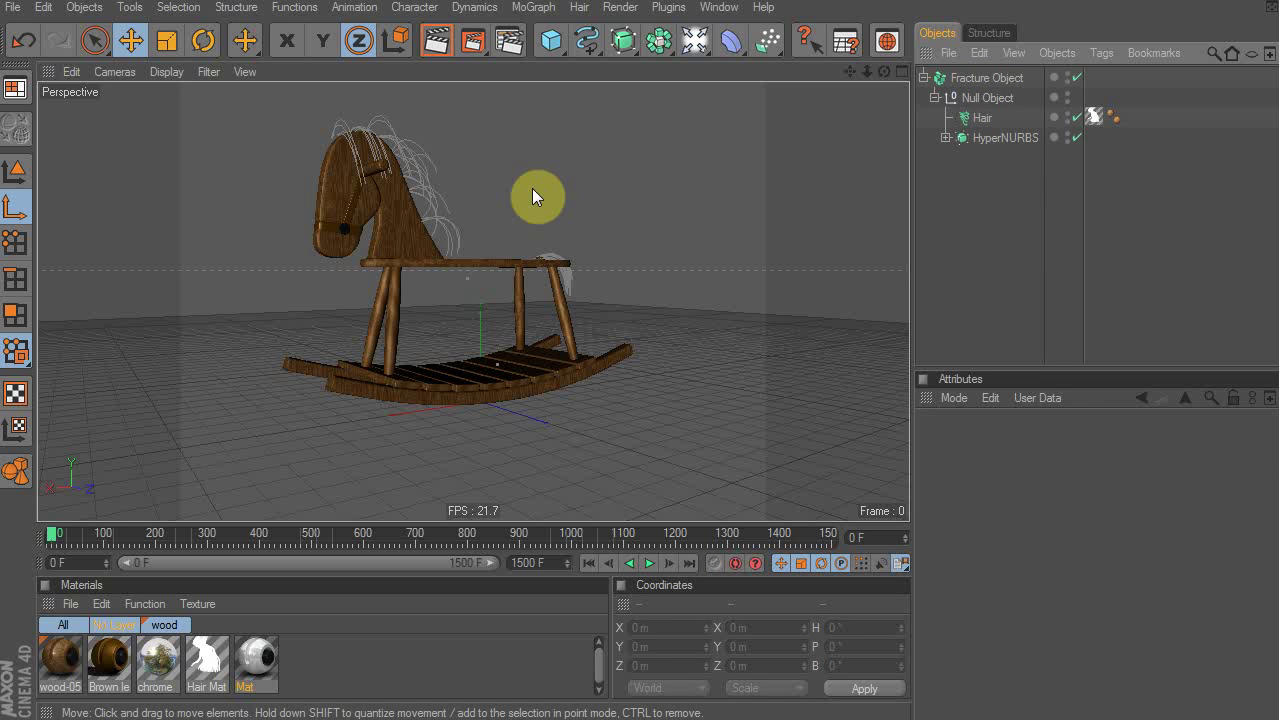
Step: Add a cube to the scene and unlock the X and Y axes for movement
left_click_drag(526, 163, 527, 200, "alt")
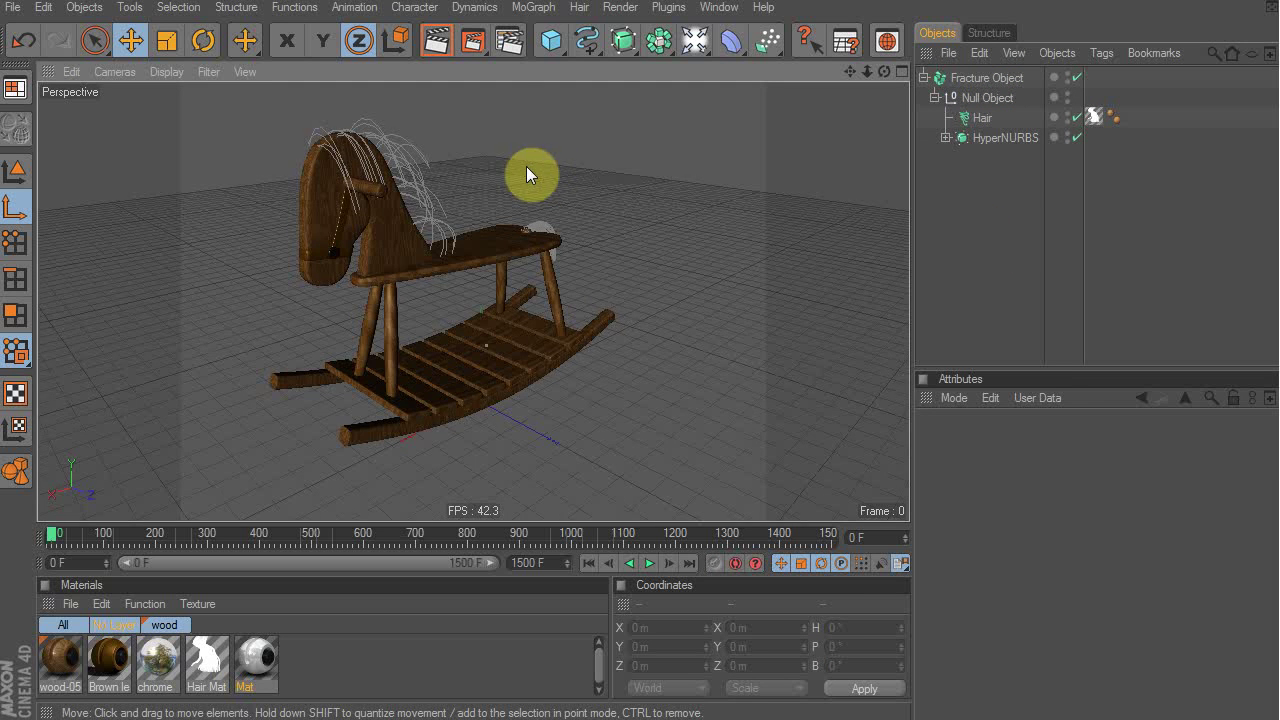
middle_click_drag(526, 166, 541, 204, "alt")
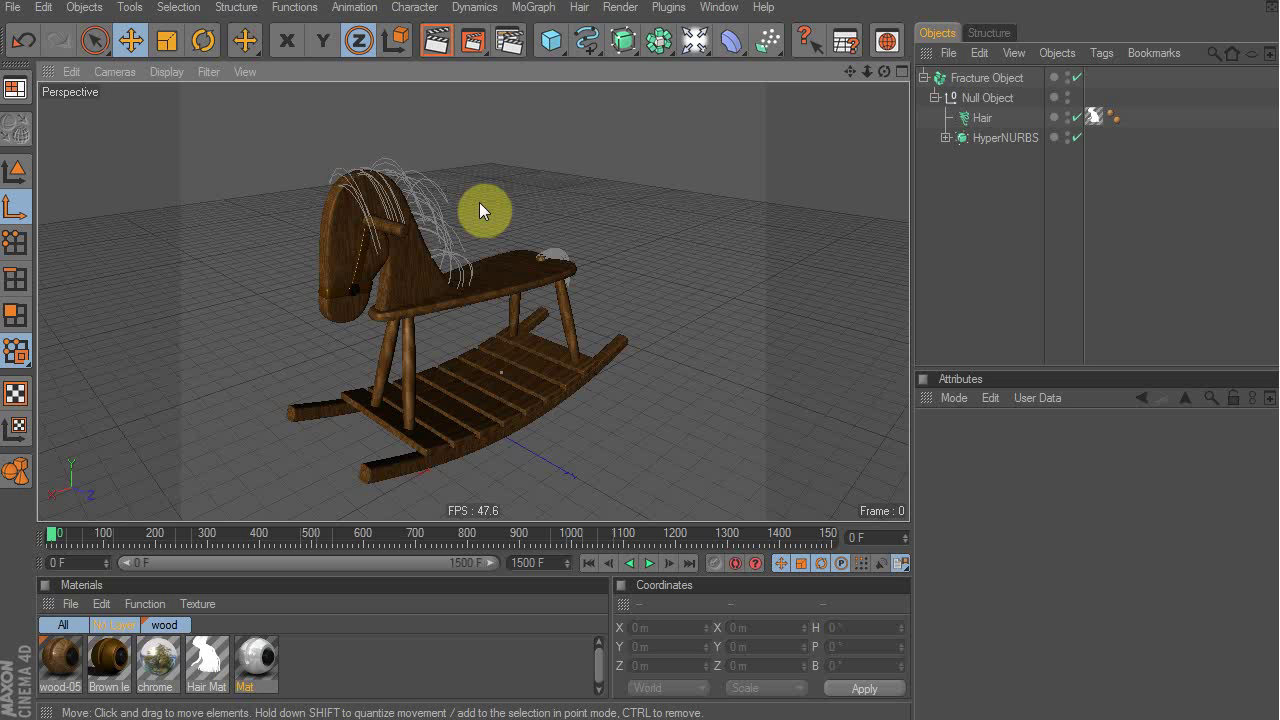
left_click(551, 40)
left_click(280, 43)
left_click(320, 44)
Step: Show all four views and set the Top, Right and Front views to unshaded line display
left_click_drag(764, 512, 695, 389, "alt")
middle_click(502, 437)
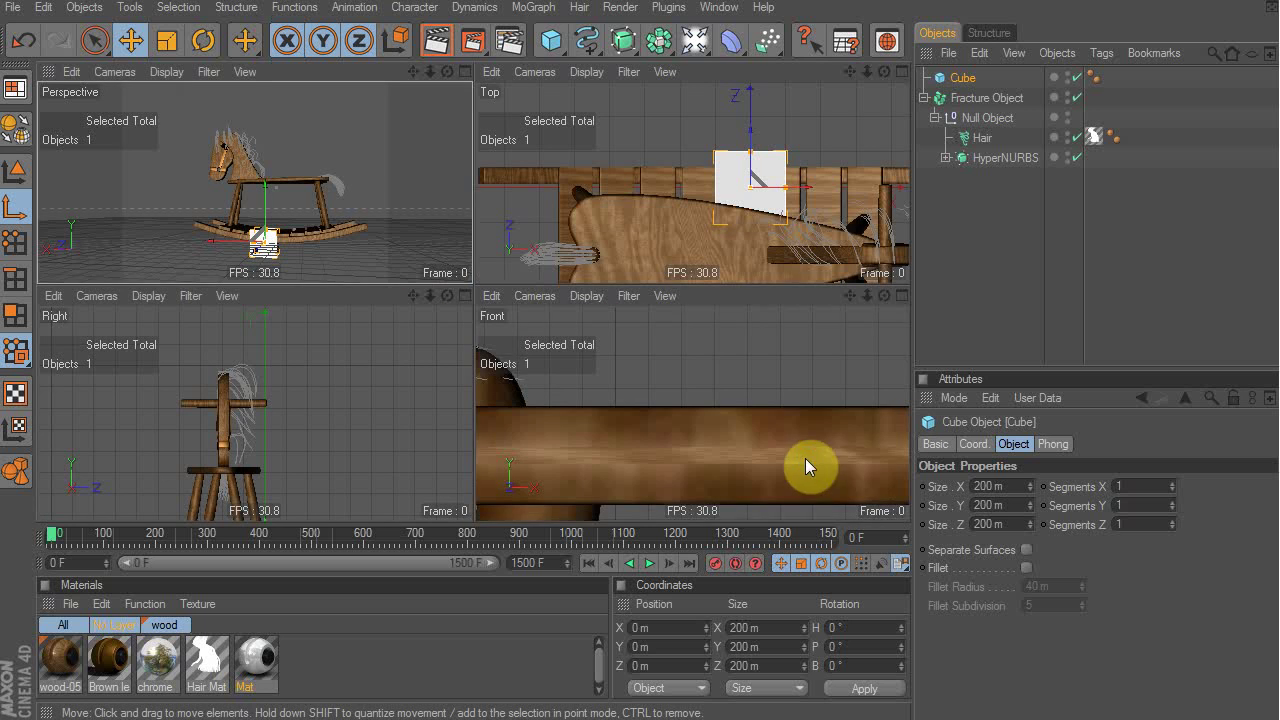
scroll(806, 457, "down", 3)
key("n")
key("g")
key("n")
key("g")
key("n")
key("g")
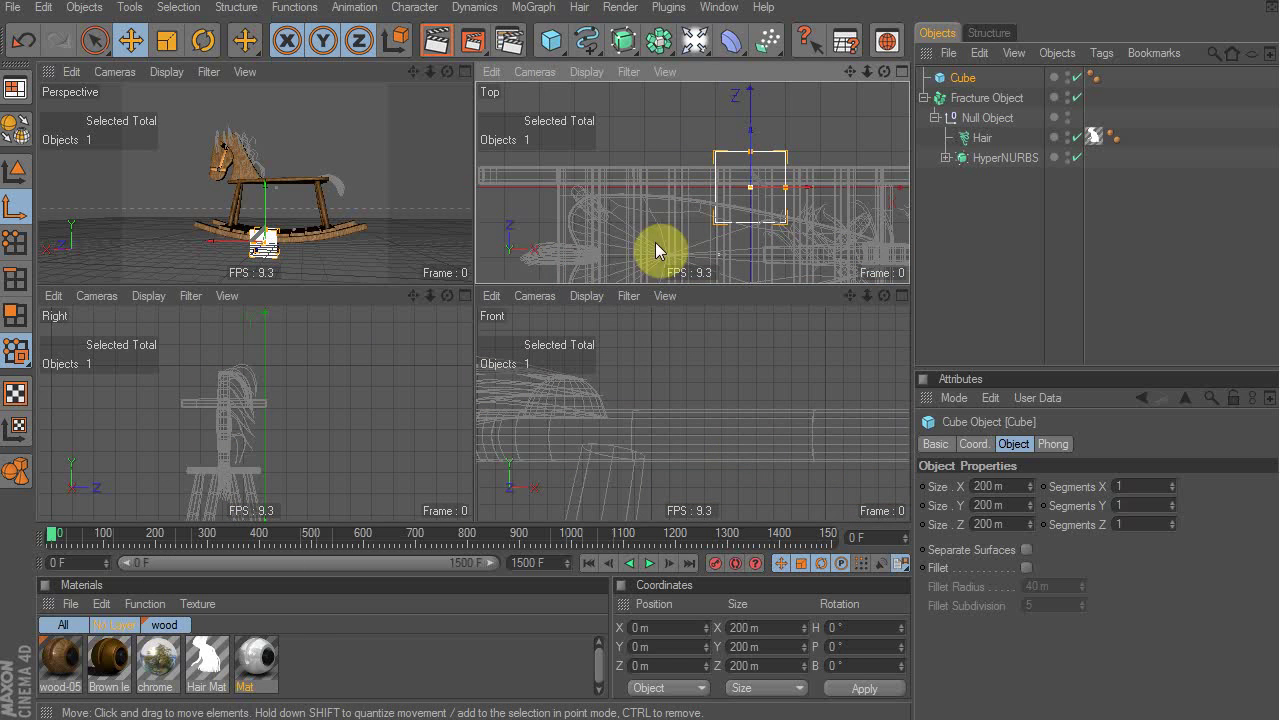
Step: Stretch the cube to about 1422 m along X and position it over the horse's rockers in the Front view
right_click(697, 296)
left_click(686, 376)
scroll(686, 384, "down", 8)
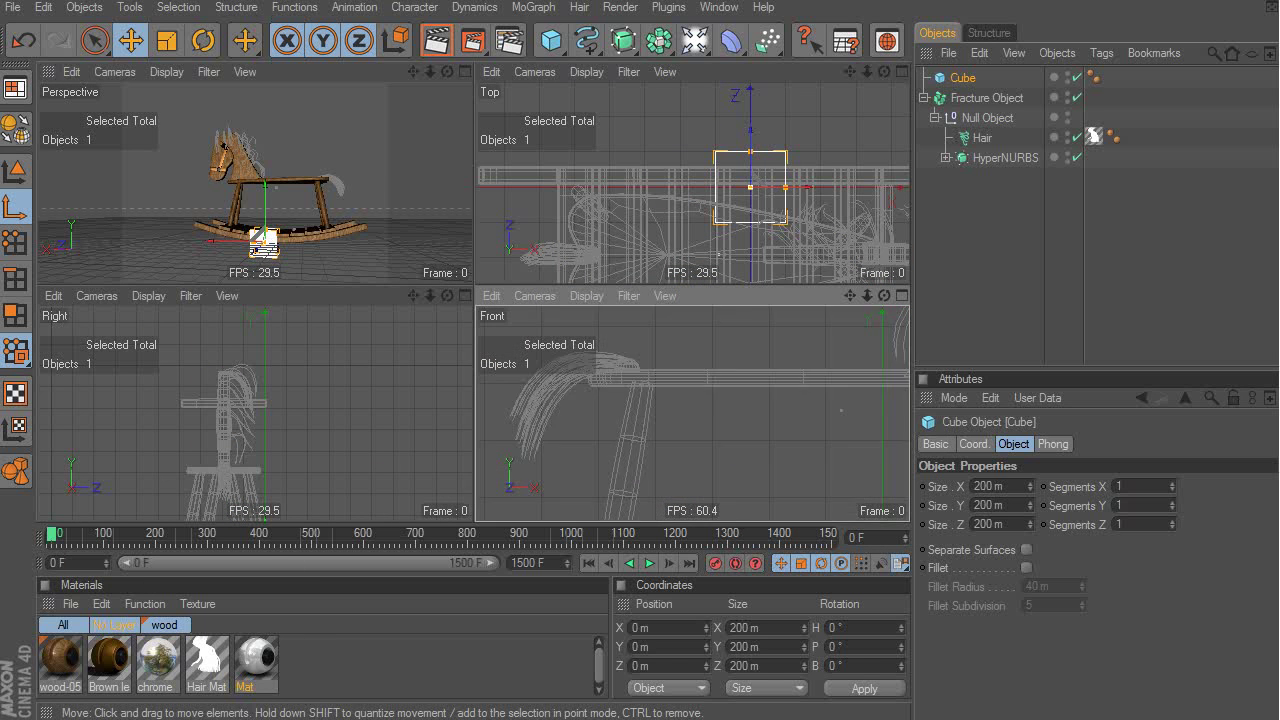
left_click_drag(734, 480, 849, 456)
left_click_drag(633, 459, 650, 455)
left_click_drag(272, 238, 270, 238)
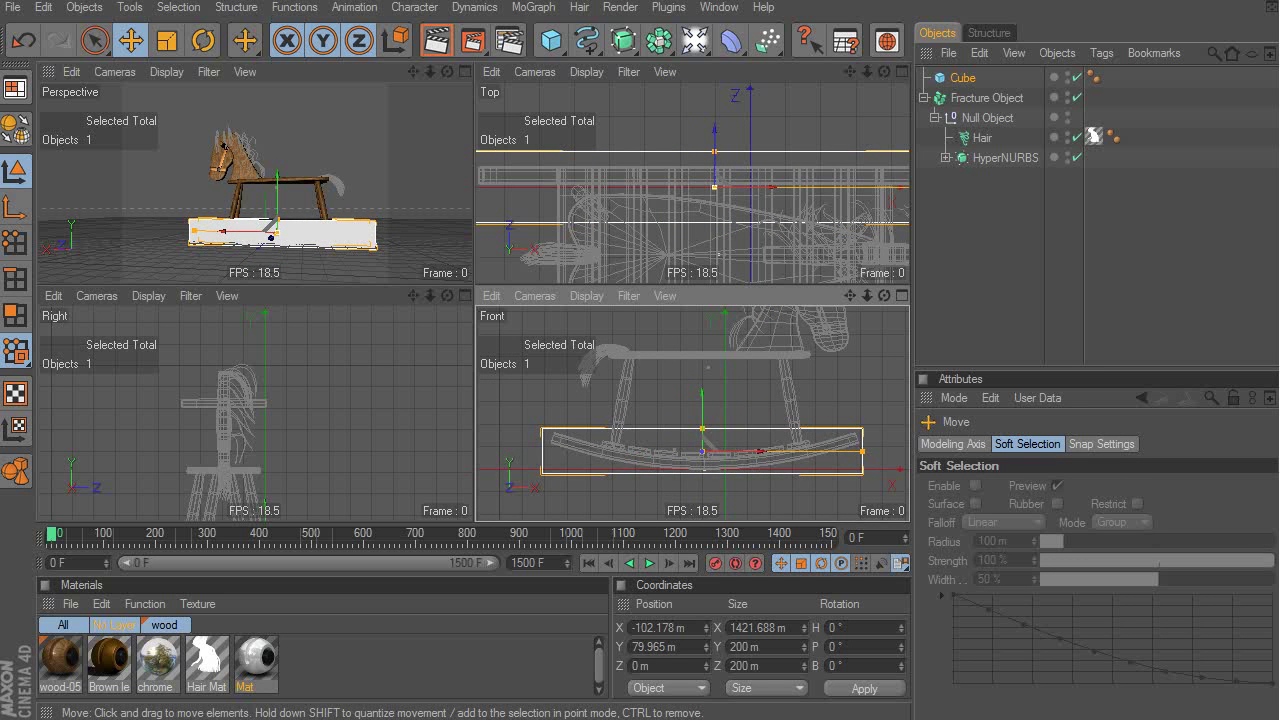
Step: Duplicate the rocker cube and fit the copy over the horse's seat, about 851 m long and 91 m high
key("ctrl+c")
key("ctrl+v")
left_click_drag(717, 470, 732, 373)
key("t")
left_click_drag(788, 440, 694, 389)
left_click_drag(804, 354, 813, 354)
left_click_drag(719, 342, 719, 345)
Step: Duplicate the seat cube and move the copy up to the horse's head and neck
middle_click_drag(808, 355, 743, 436, "alt")
key("ctrl+c")
key("ctrl+v")
key("e")
left_click_drag(755, 473, 830, 425)
key("r")
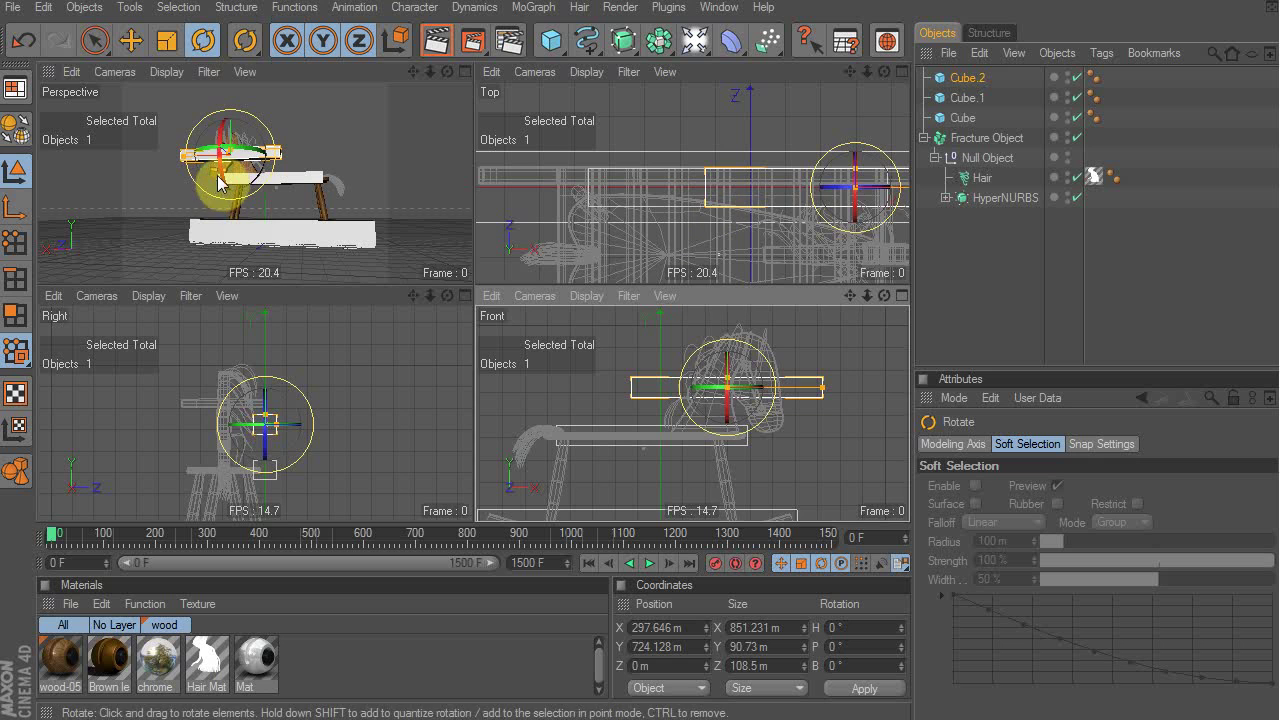
left_click_drag(214, 166, 210, 106)
key("ctrl+z")
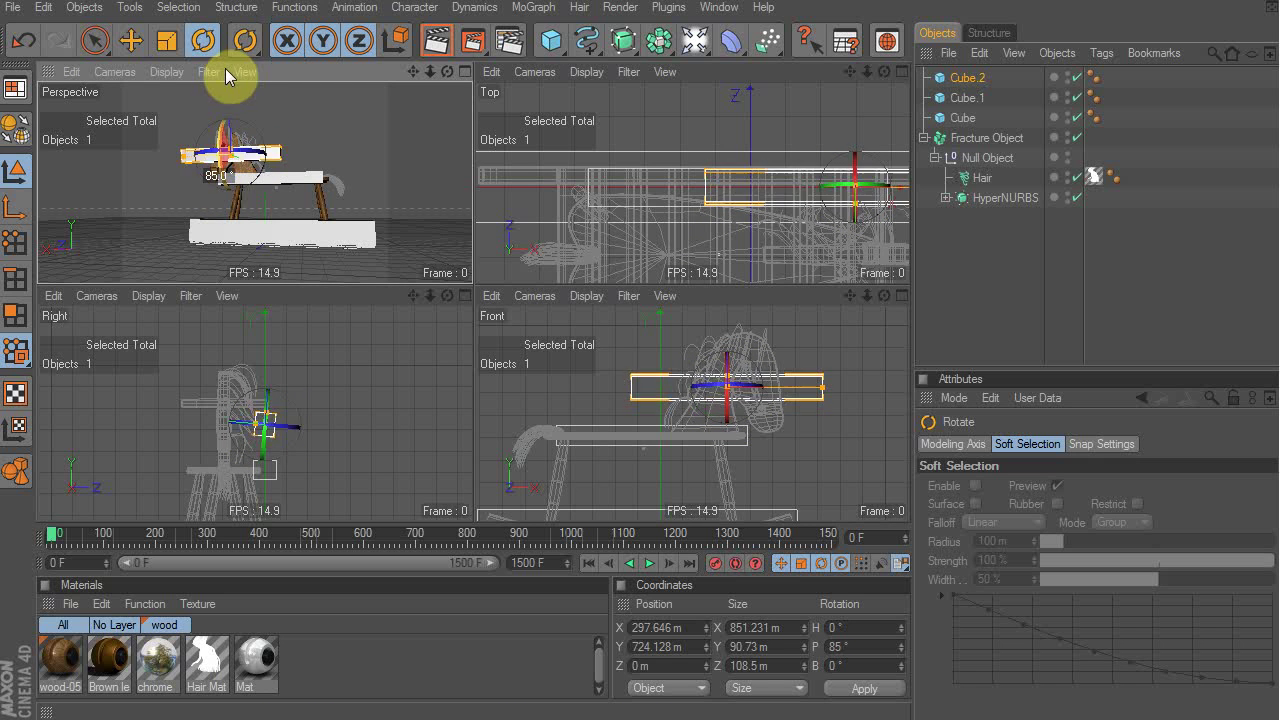
left_click_drag(729, 373, 776, 376)
key("ctrl+z")
Step: Rotate the new cube's bank to about 25.6° and resize it to about 326 × 472 × 135 m over the horse's neck
key("e")
key("r")
left_click_drag(792, 328, 814, 371)
key("t")
left_click_drag(542, 409, 955, 84)
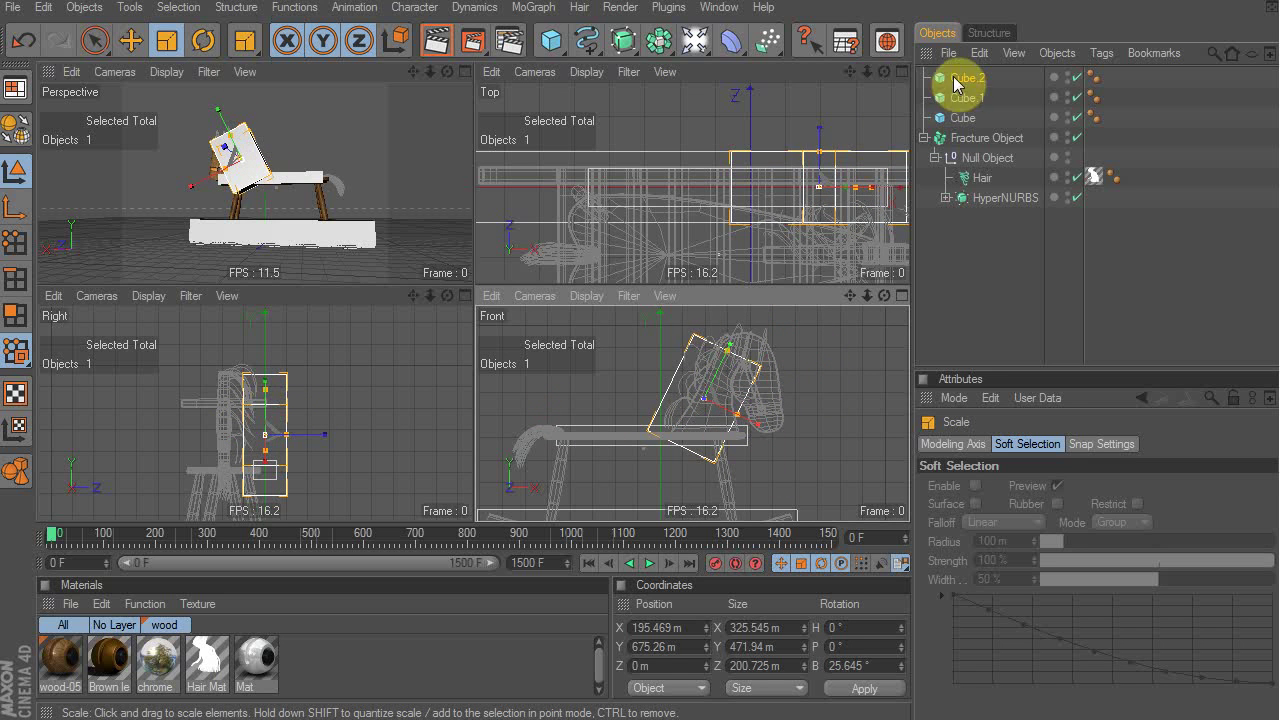
left_click_drag(820, 157, 820, 168)
left_click(71, 224)
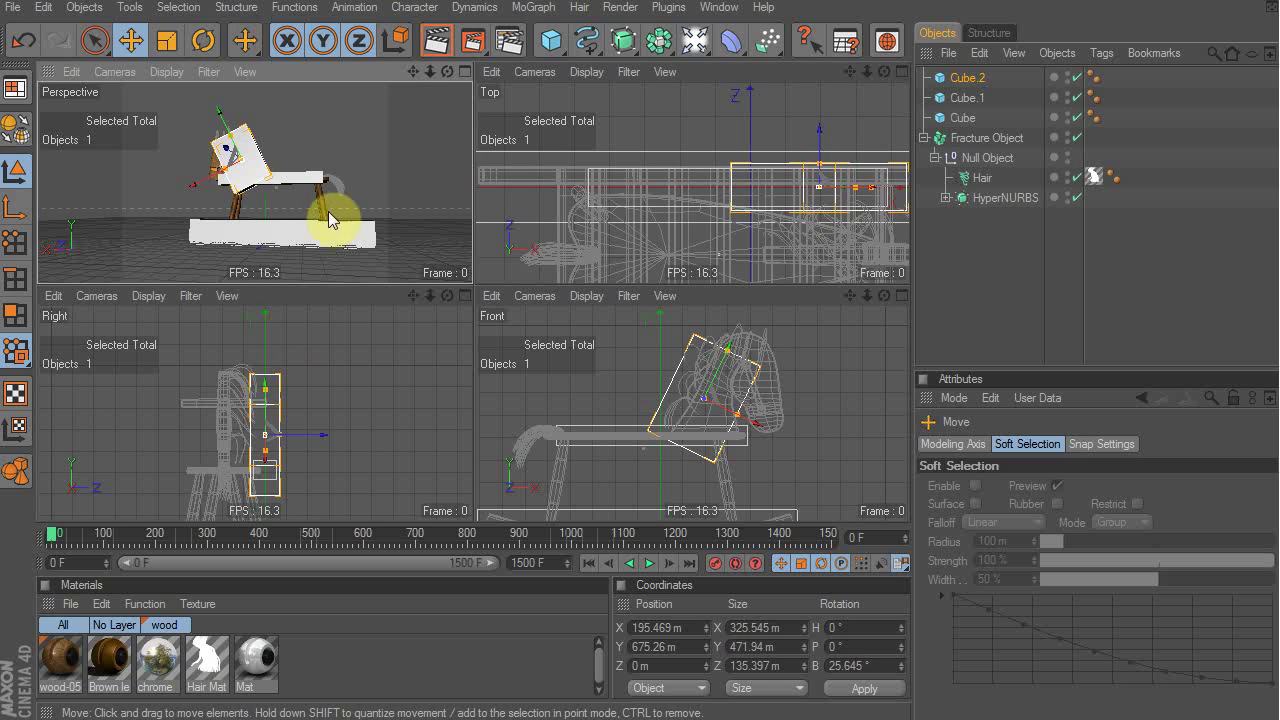
Step: Move the neck cube along Z to about -173 m to line it up with the horse
key("e")
left_click_drag(311, 435, 273, 435)
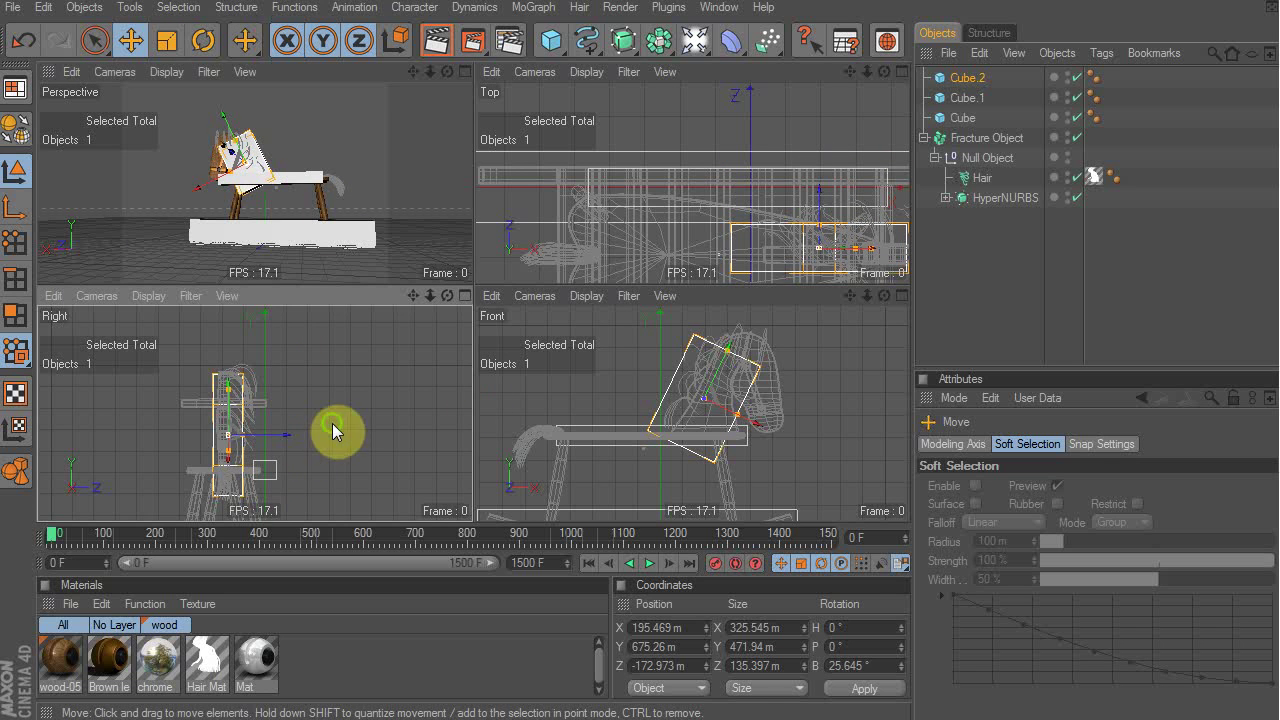
middle_click_drag(332, 423, 332, 418, "alt")
right_click_drag(333, 418, 361, 358, "alt")
middle_click_drag(361, 357, 383, 433, "alt")
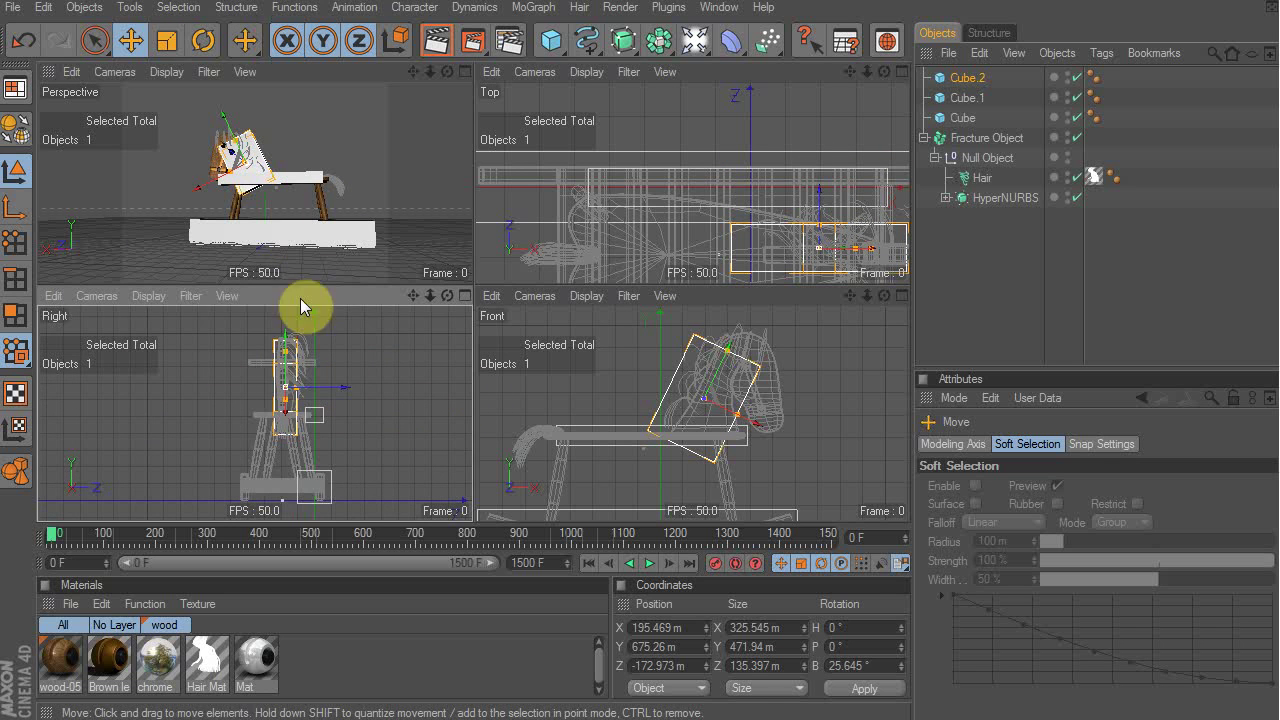
Step: Move the Fracture Object along Z to about 4 m so the horse is centred on the world axis
middle_click(395, 350)
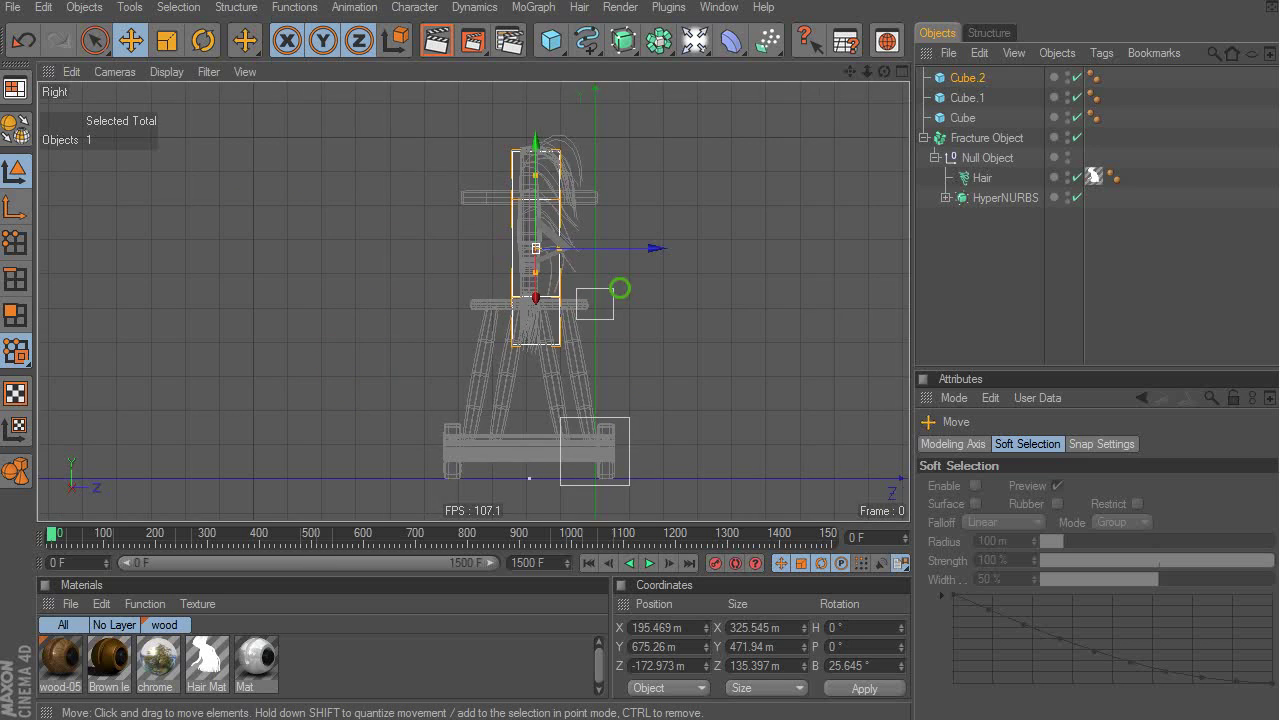
middle_click_drag(620, 288, 223, 320, "alt")
left_click(1005, 137)
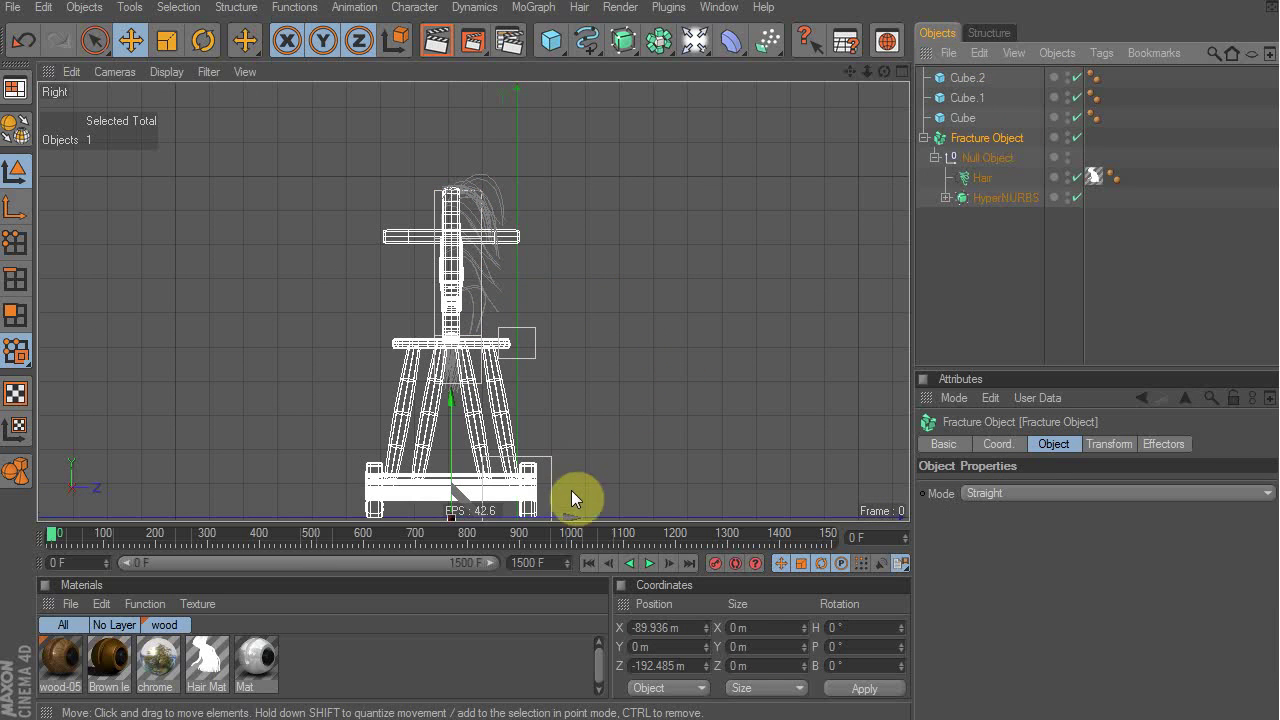
left_click_drag(552, 516, 619, 516)
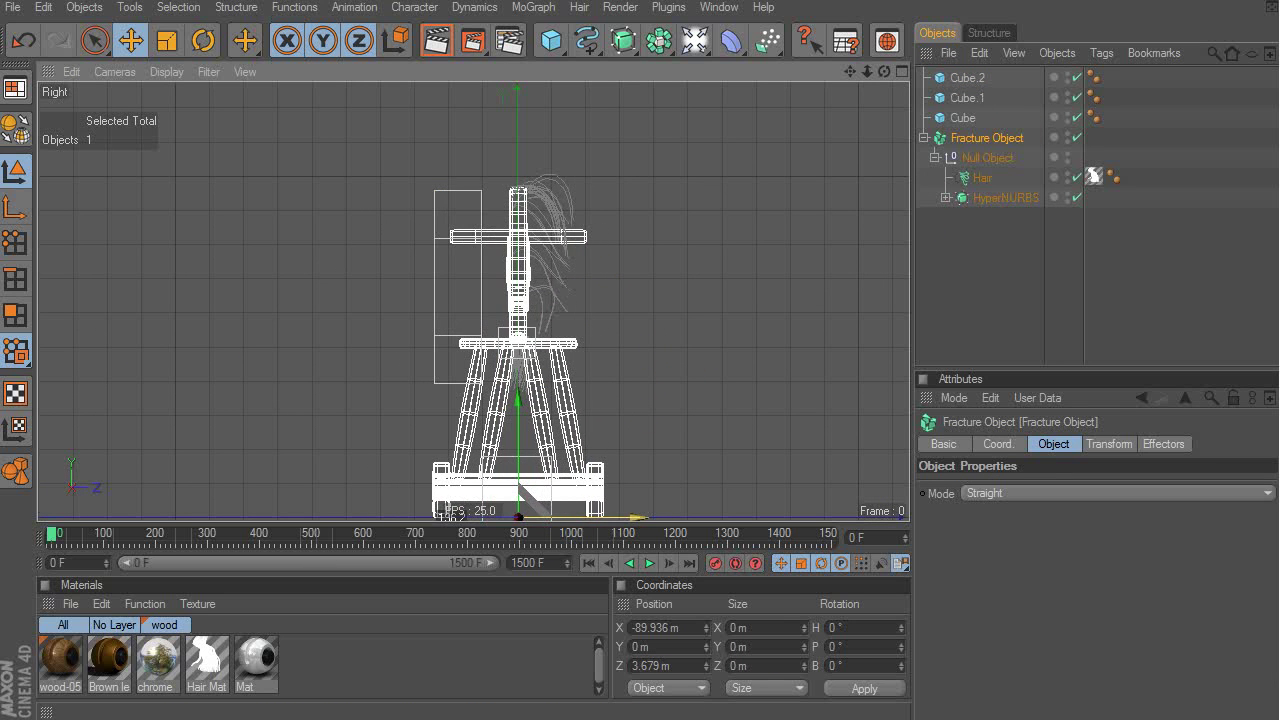
Step: Move the neck cube back to the horse's centre at about Z -3 m and scale it down to about 227 × 329 × 95 m
left_click(968, 79)
left_click_drag(600, 287, 662, 287)
key("t")
left_click_drag(790, 389, 695, 389)
key("e")
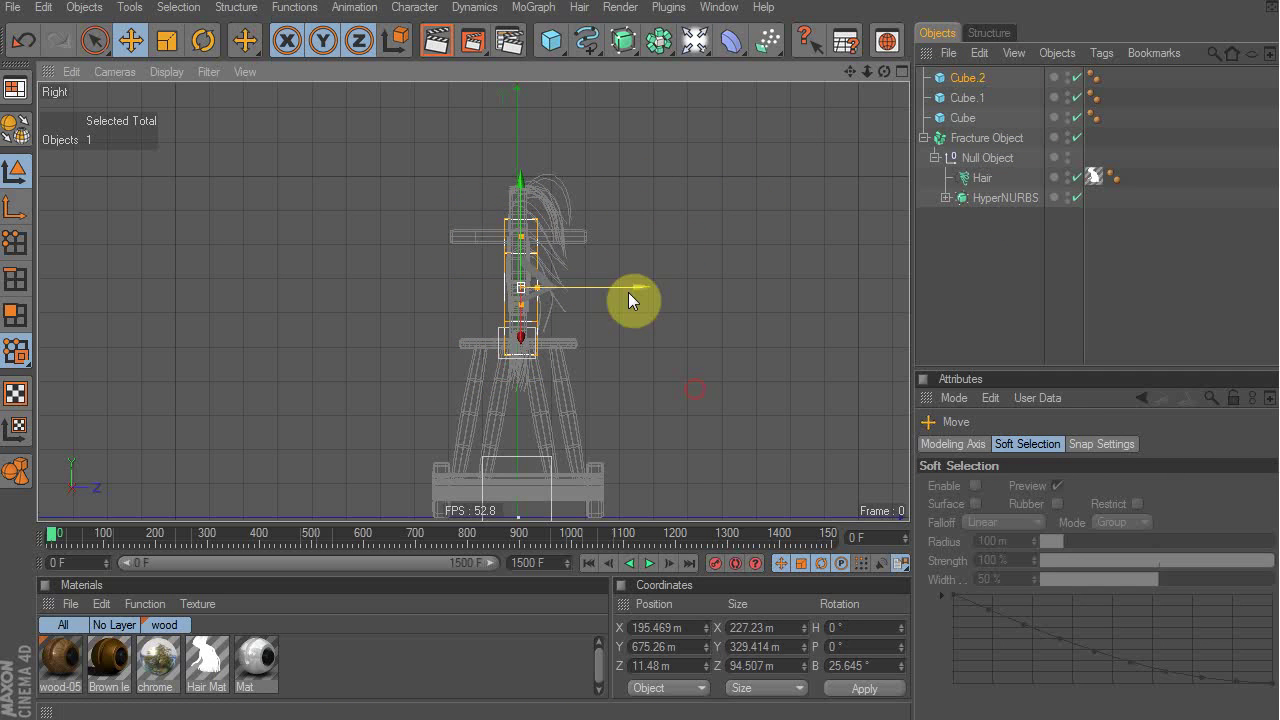
left_click_drag(628, 292, 623, 292)
Step: Move the neck cube up to about Y 720 m in the Front view and lengthen it along the horse's neck
middle_click(663, 278)
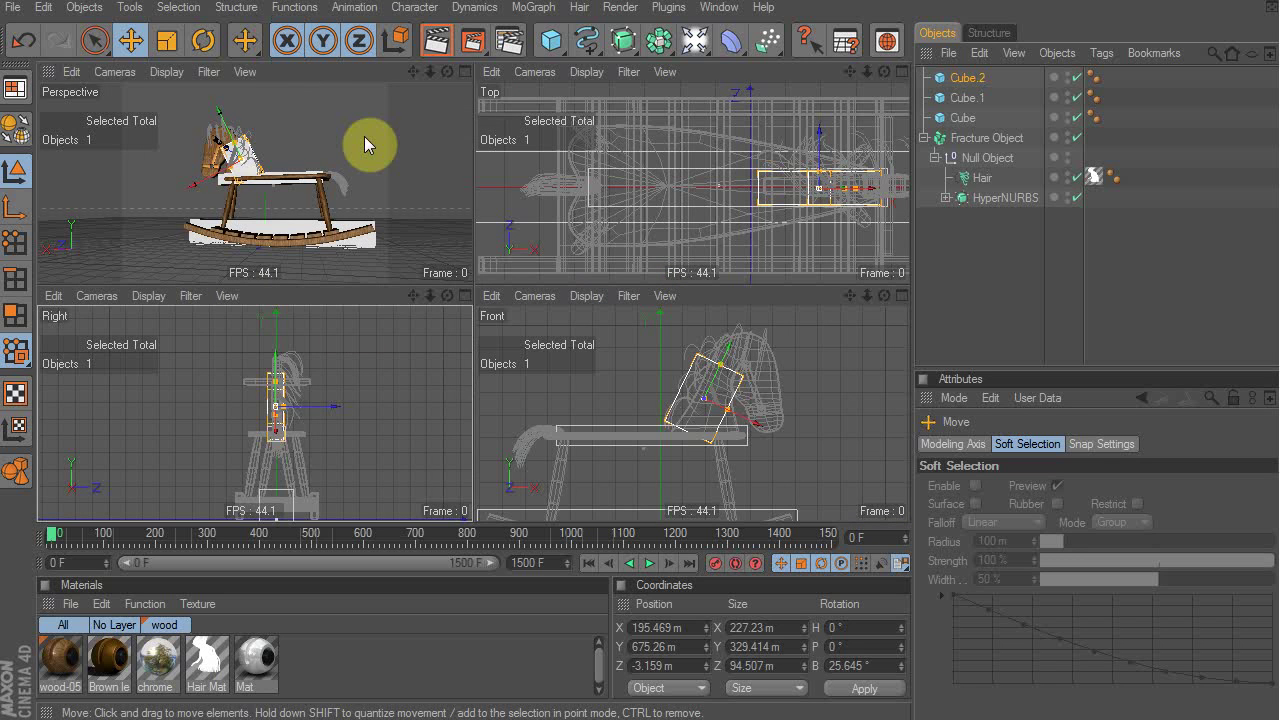
left_click_drag(642, 447, 645, 439)
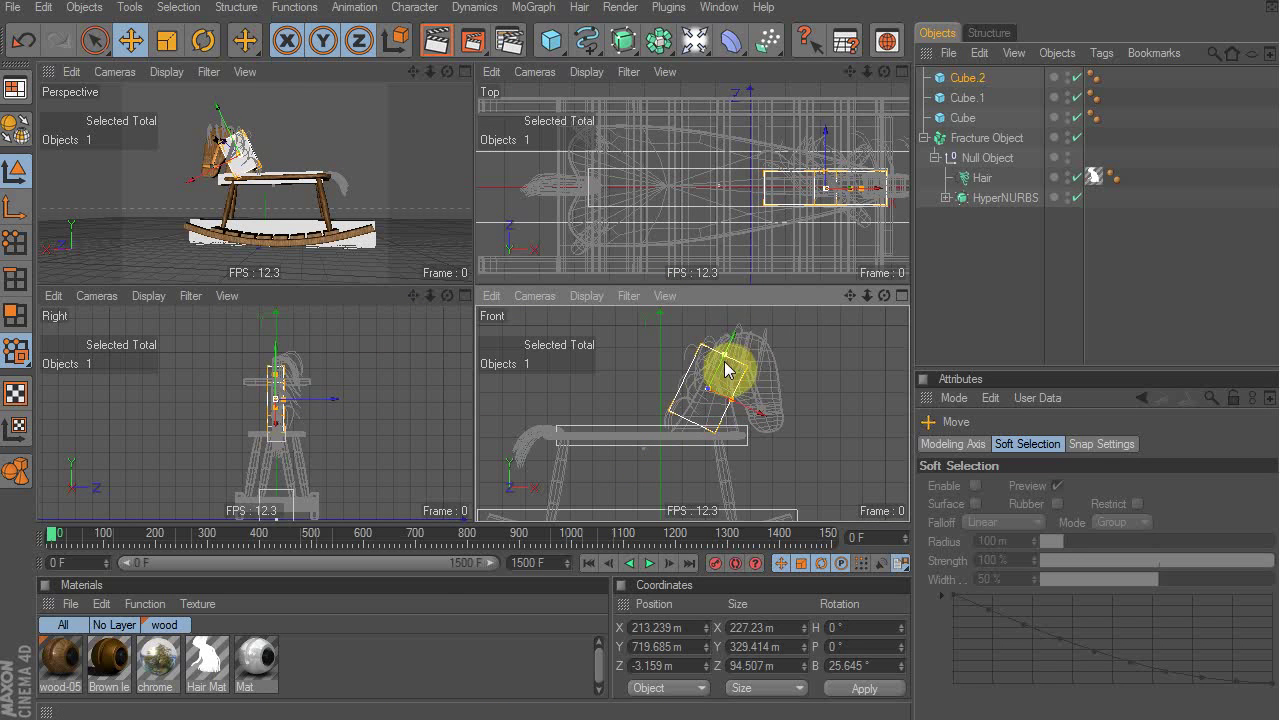
left_click_drag(723, 359, 751, 549)
Step: Duplicate the neck cube, rotate the copy's bank to about 149°, and fit it over the horse's head at about 215 × 476 × 90 m
key("ctrl+c")
key("ctrl+v")
key("r")
key("e")
mouse_move(685, 432)
left_mouse_down()
mouse_move(717, 425)
mouse_move(702, 434)
left_mouse_up()
key("r")
left_click_drag(846, 374, 800, 445)
key("e")
key("t")
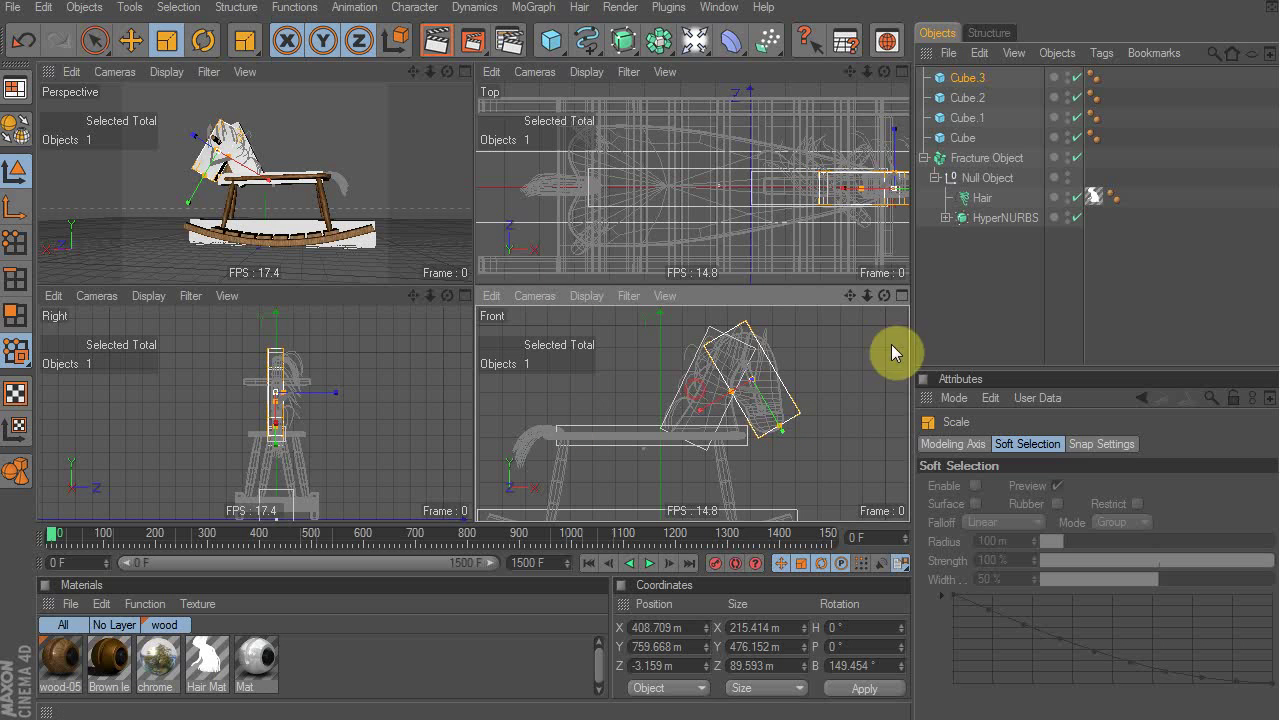
Step: Hide the horse's null in the editor and widen the base cube to about 733 m along Z
left_click(1066, 173)
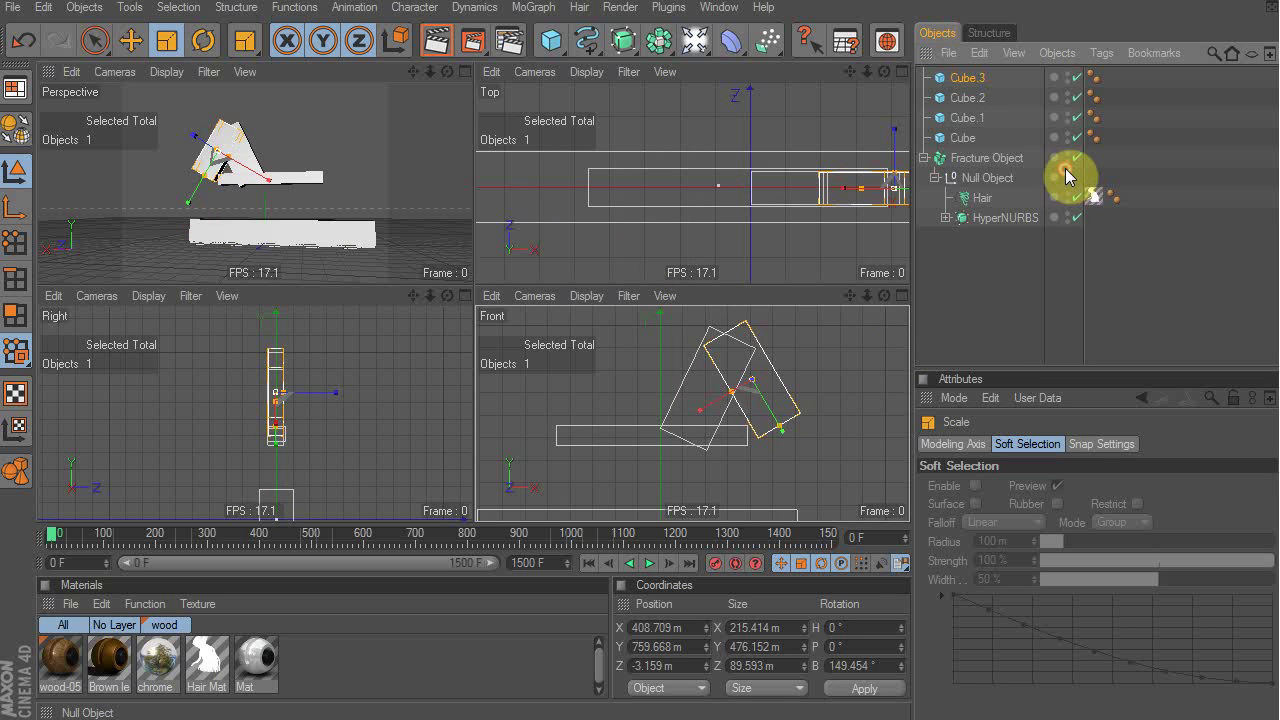
middle_click(324, 134)
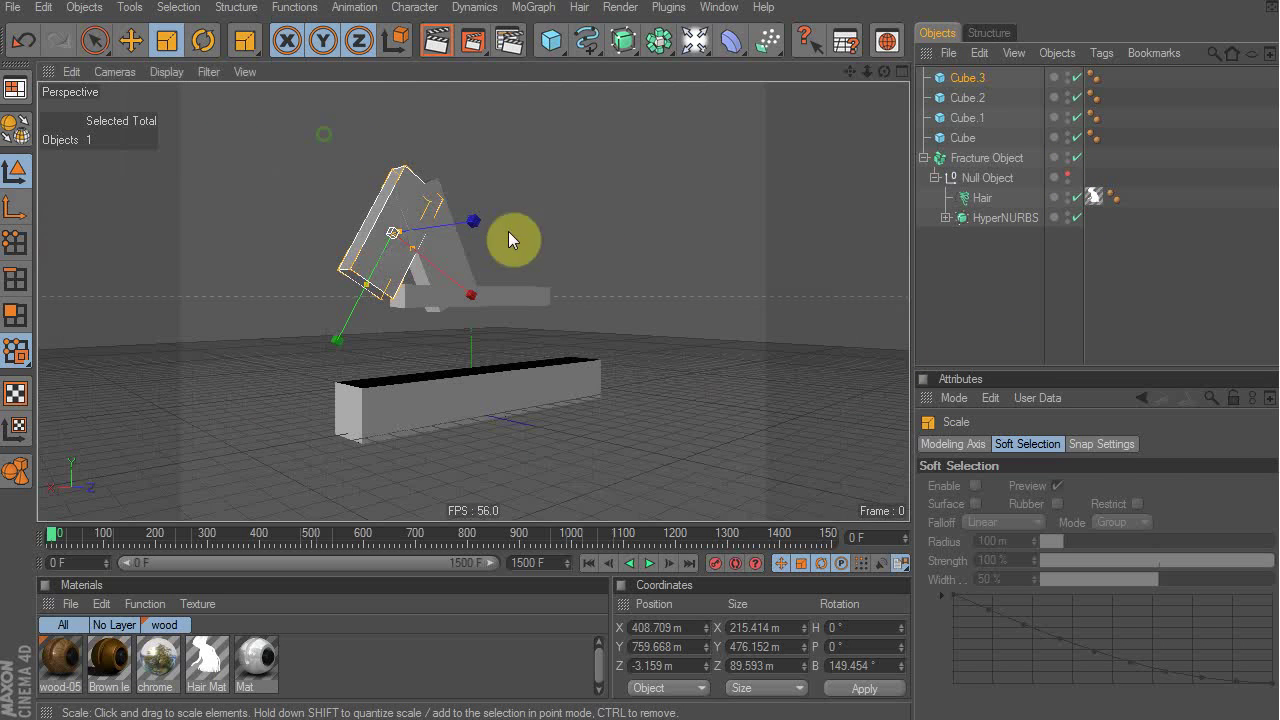
left_click(504, 396)
left_click_drag(500, 397, 550, 402)
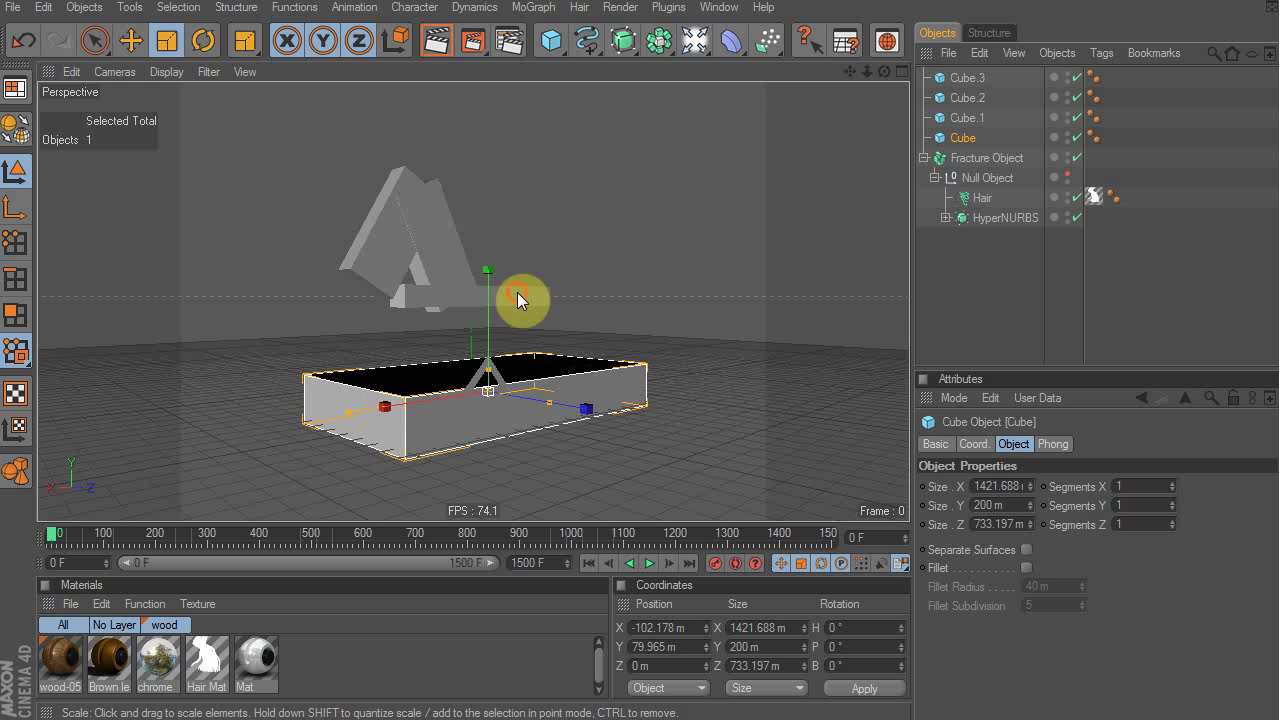
Step: Widen the seat cube slightly along Z and reduce the base cube's height to about 63 m
left_click(517, 292)
left_click_drag(491, 296, 506, 298)
left_click(476, 428)
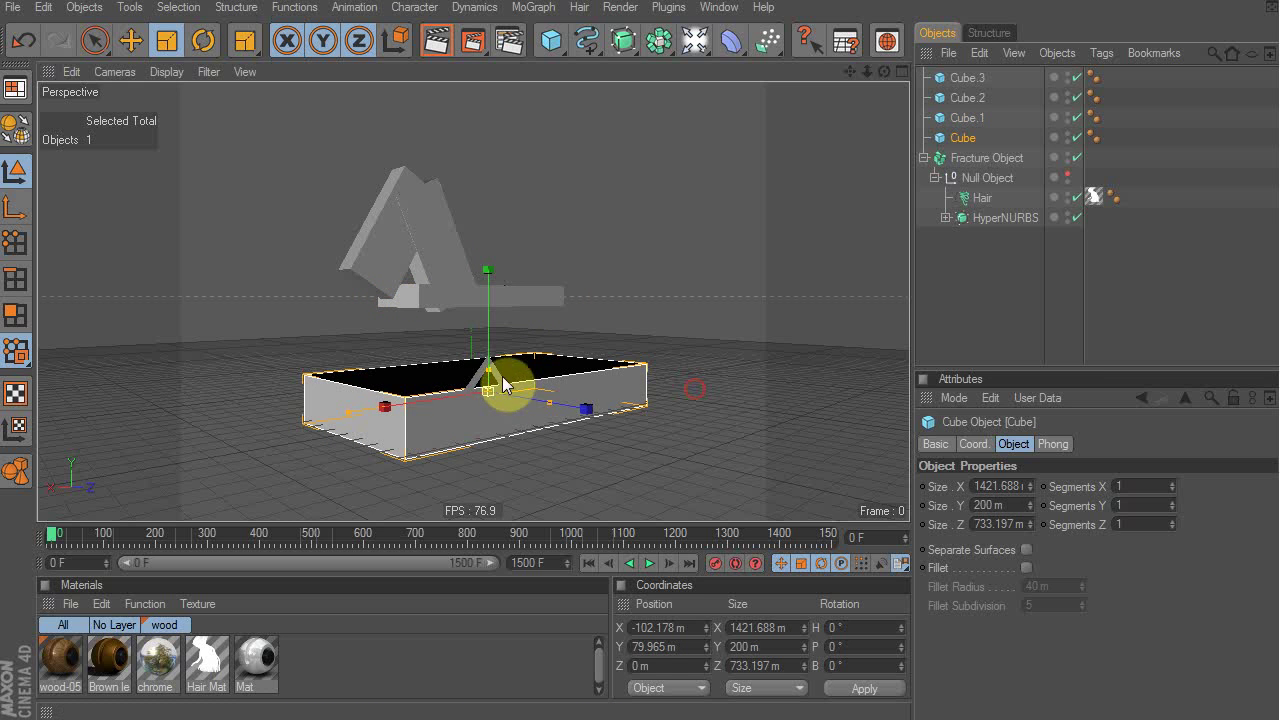
left_click_drag(489, 370, 489, 386)
mouse_move(580, 357)
left_mouse_down("alt")
mouse_move(540, 430)
mouse_move(560, 355)
mouse_move(584, 347)
left_mouse_up("alt")
middle_click(592, 350)
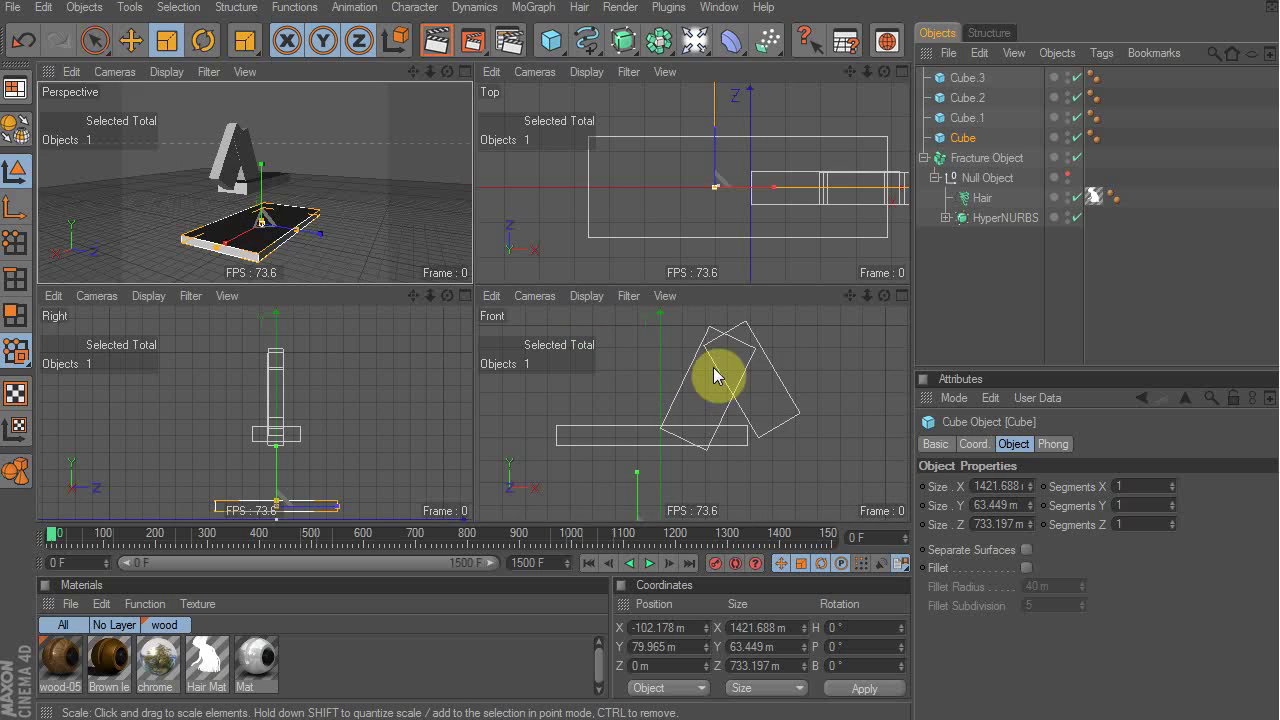
Step: Make the base cube editable and show the horse's null in the editor again
middle_click_drag(713, 367, 763, 231, "alt")
right_click_drag(747, 404, 727, 404, "alt")
middle_click_drag(729, 380, 752, 414, "alt")
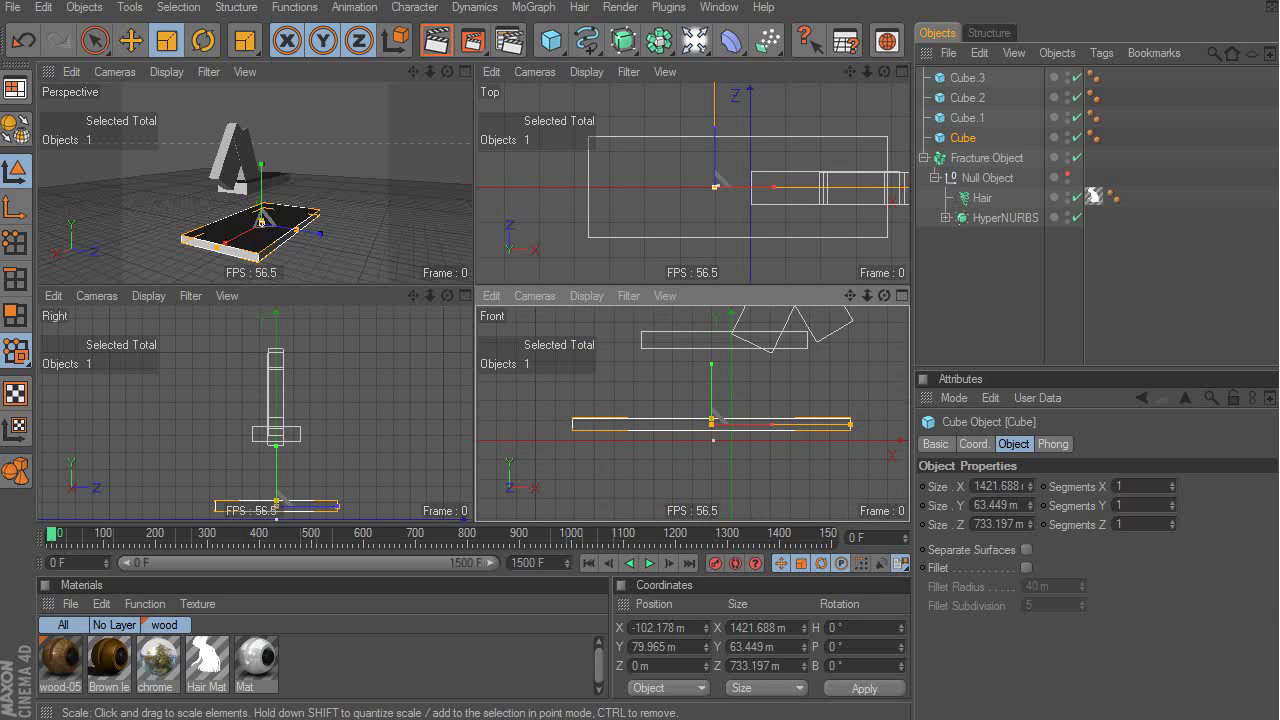
left_click(15, 128)
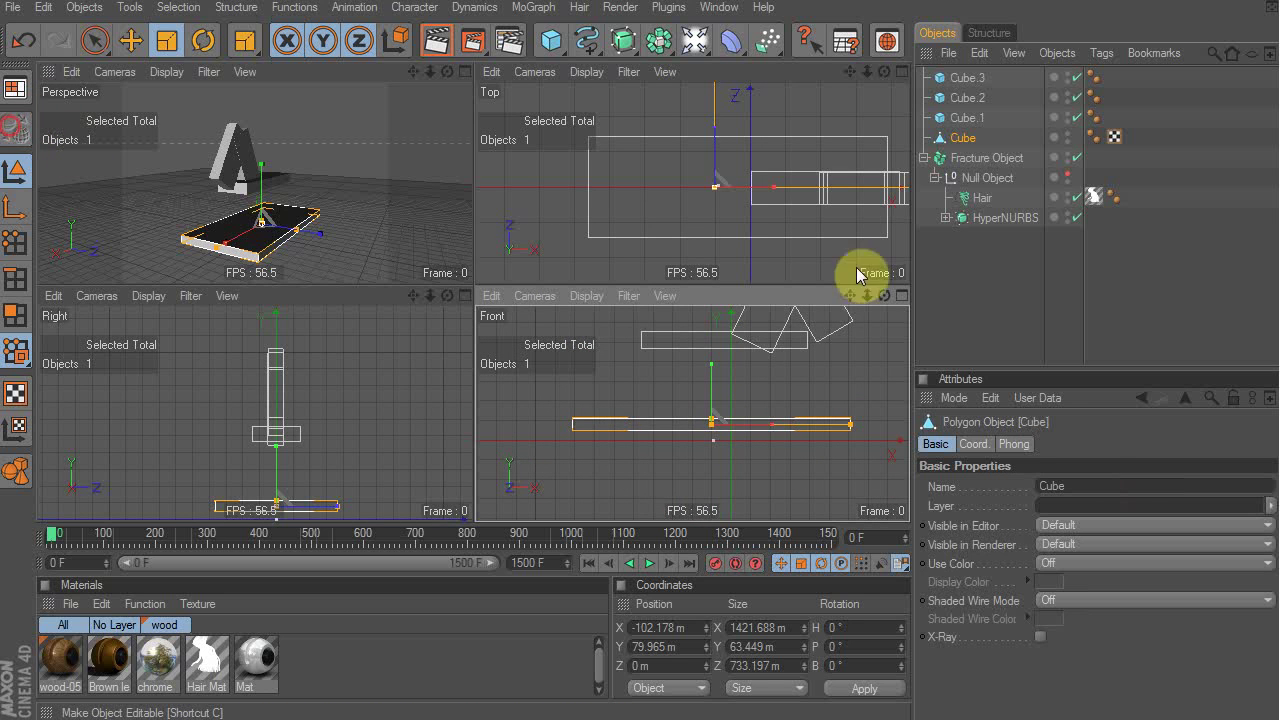
left_click(1066, 176)
scroll(710, 350, "up", 2)
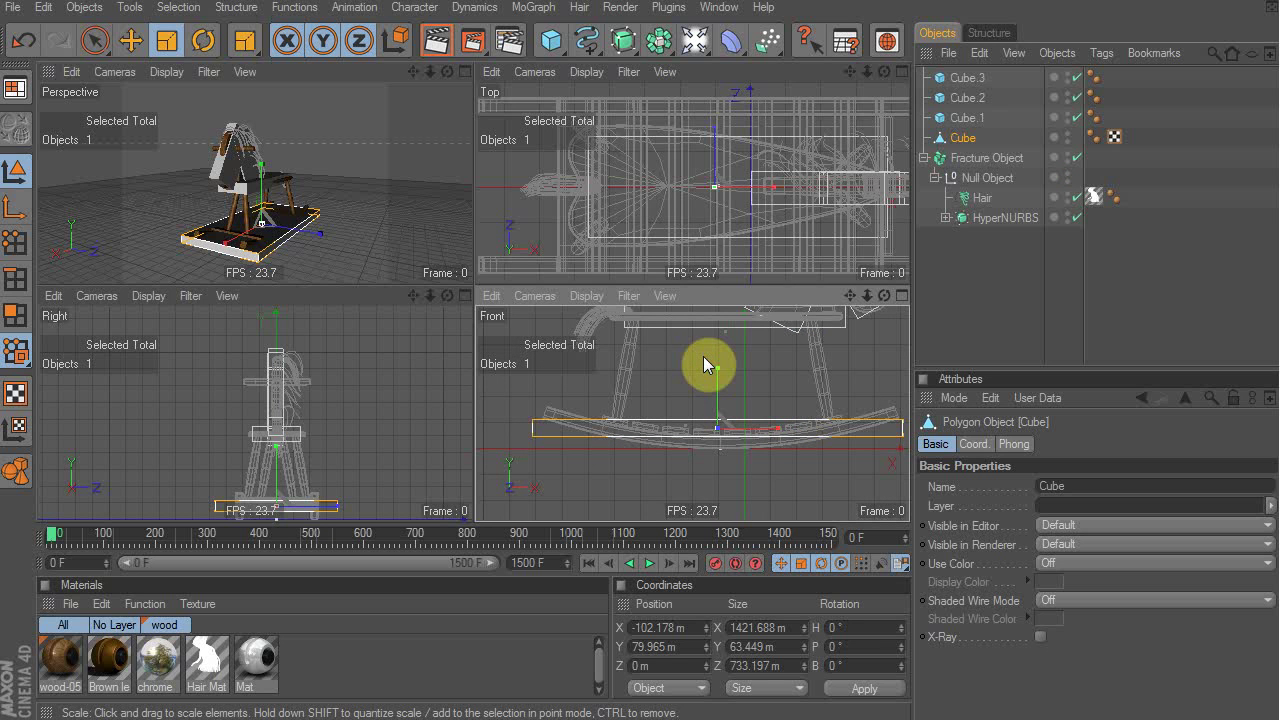
Step: Cut four loops across the length of the base cube using the Knife in Loop mode
key("k")
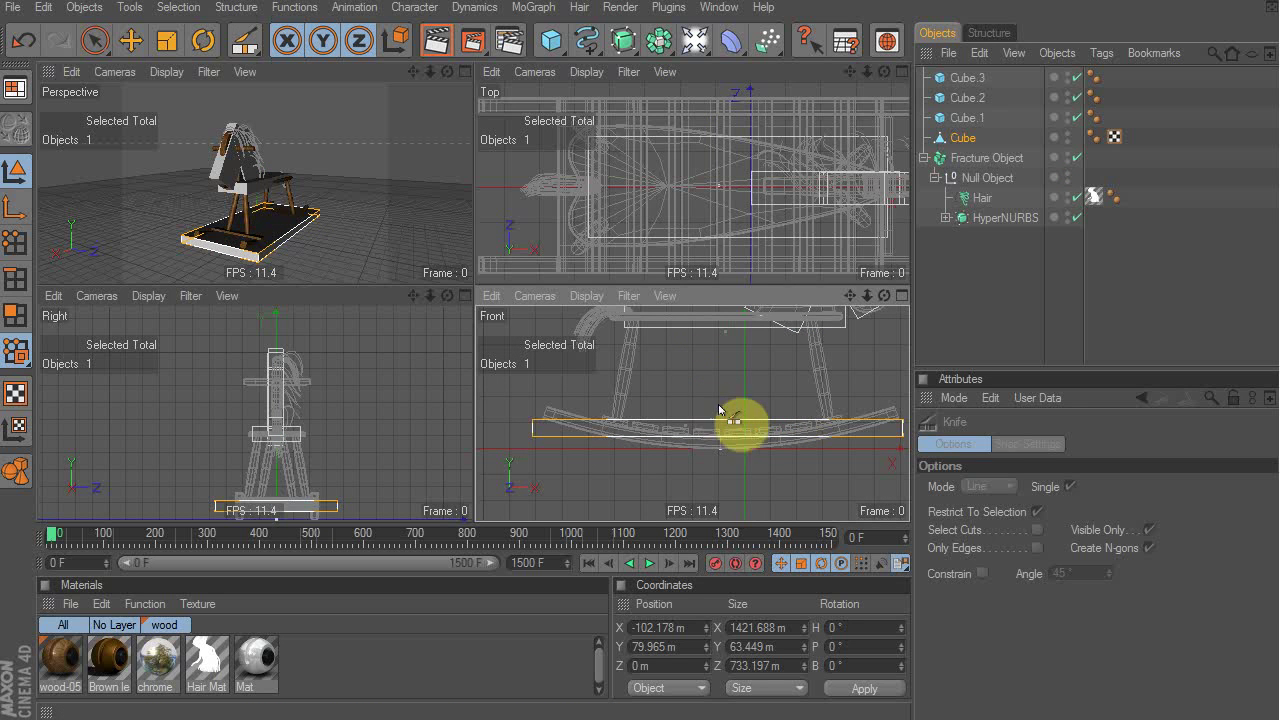
left_click(1003, 480)
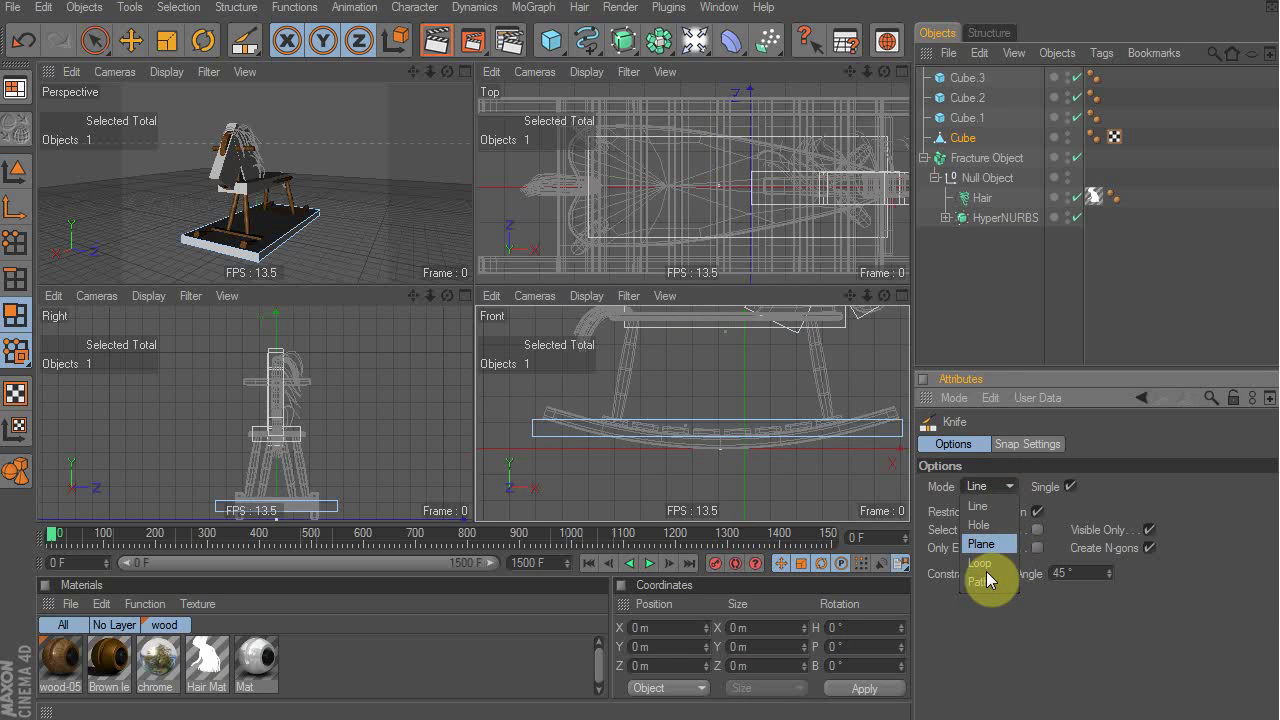
left_click(981, 563)
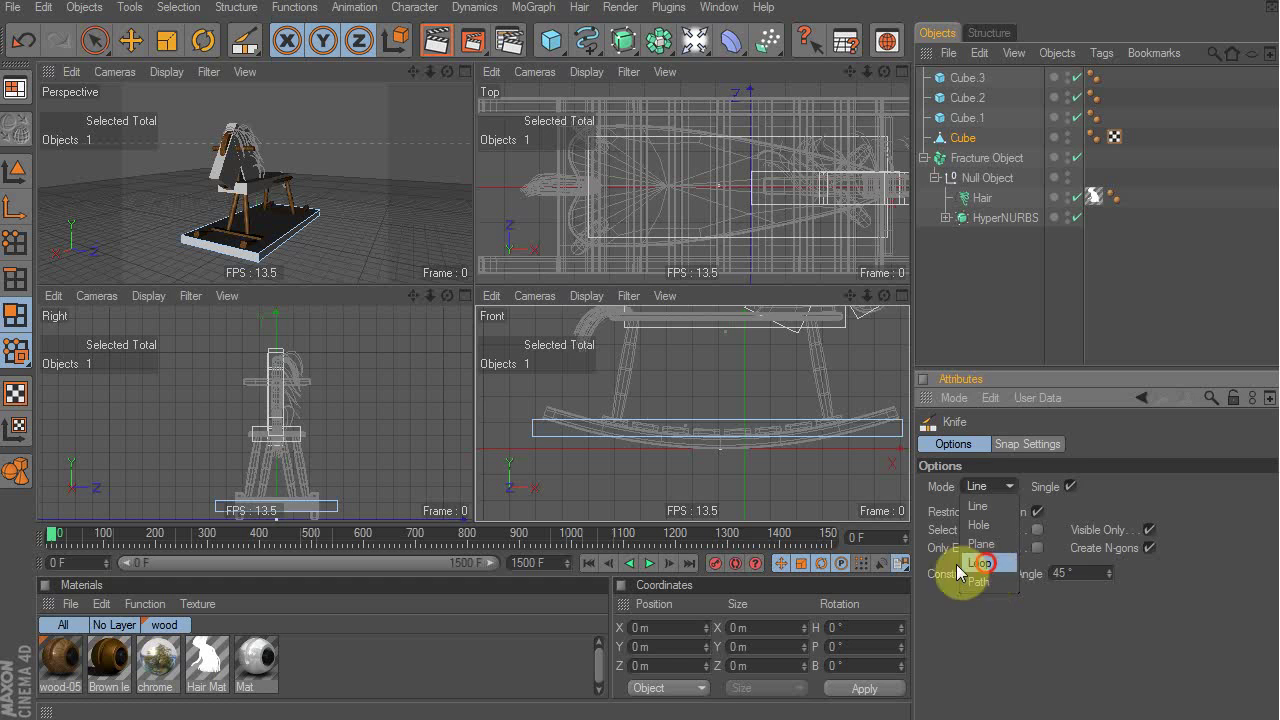
left_click(769, 388)
left_click(865, 392)
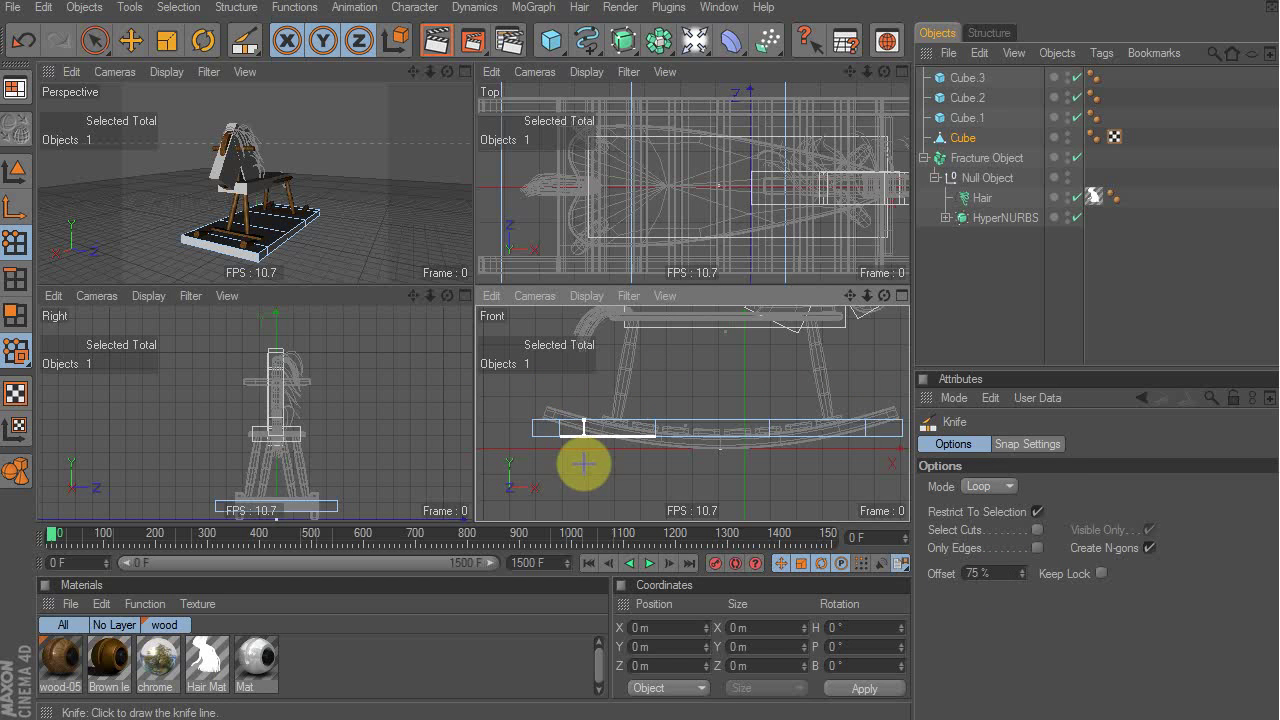
Step: Move the base cube's end points up and its middle points down to follow the rockers' curve, then deselect the cube
key("e")
left_click_drag(511, 402, 543, 445)
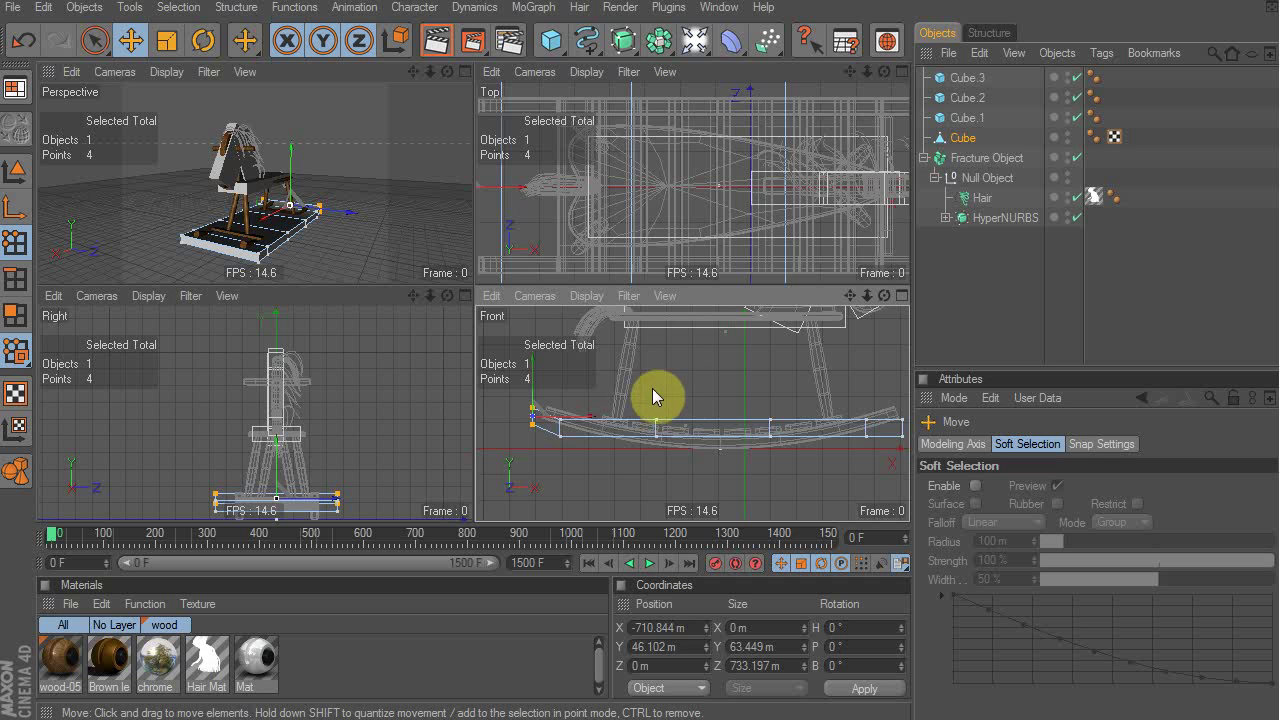
left_click_drag(634, 388, 678, 464)
left_click_drag(668, 394, 788, 480)
left_click_drag(770, 427, 779, 447)
left_click_drag(882, 402, 901, 450)
left_click_drag(740, 378, 795, 490)
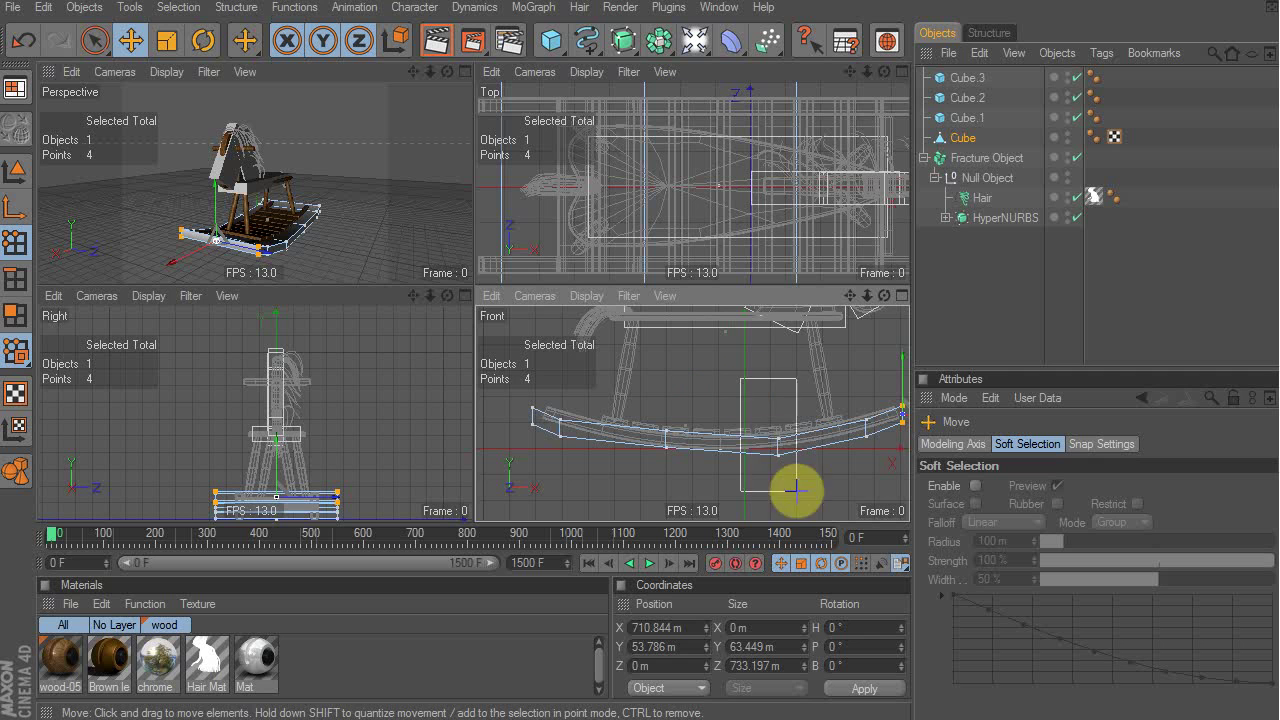
left_click(999, 329)
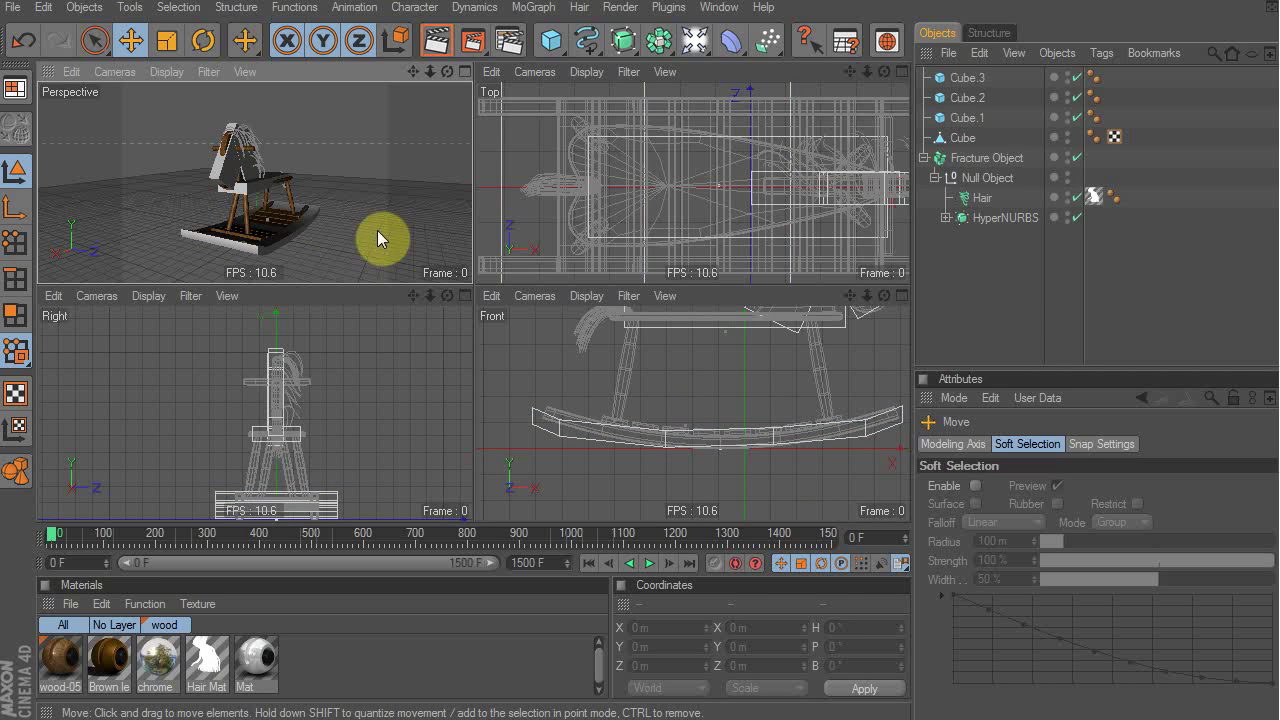
Step: Hide the horse's null in the editor and inspect the four cubes from the side in the Perspective view
left_click(1067, 174)
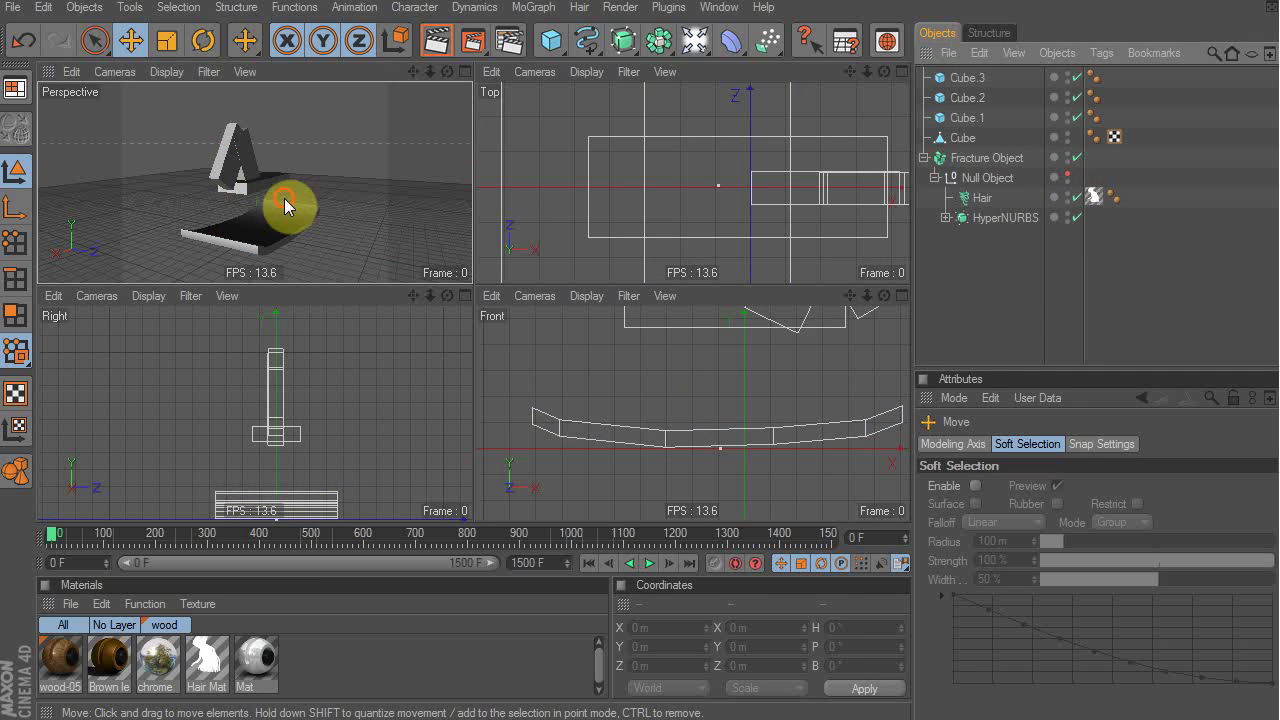
left_click_drag(285, 199, 225, 198, "alt")
middle_click(225, 198)
left_click_drag(371, 231, 540, 300, "alt")
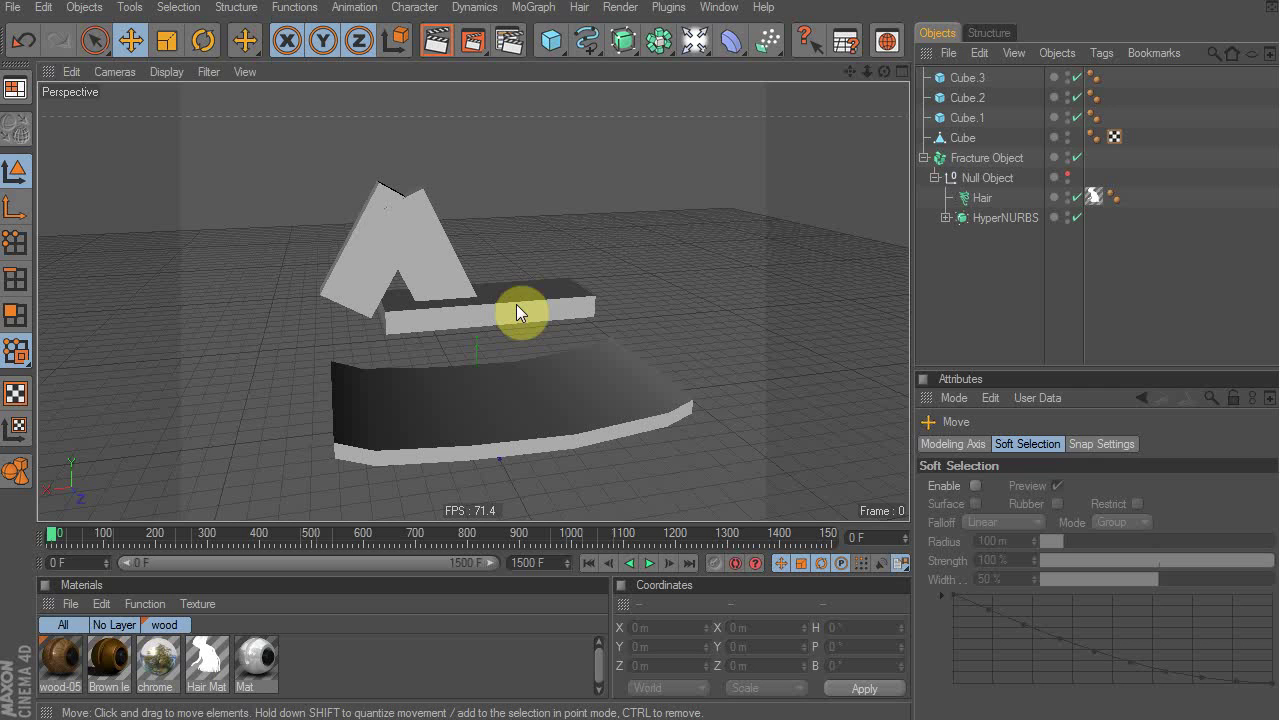
Step: Group the four cubes under a null and rename it proxy
left_click_drag(1014, 75, 949, 141)
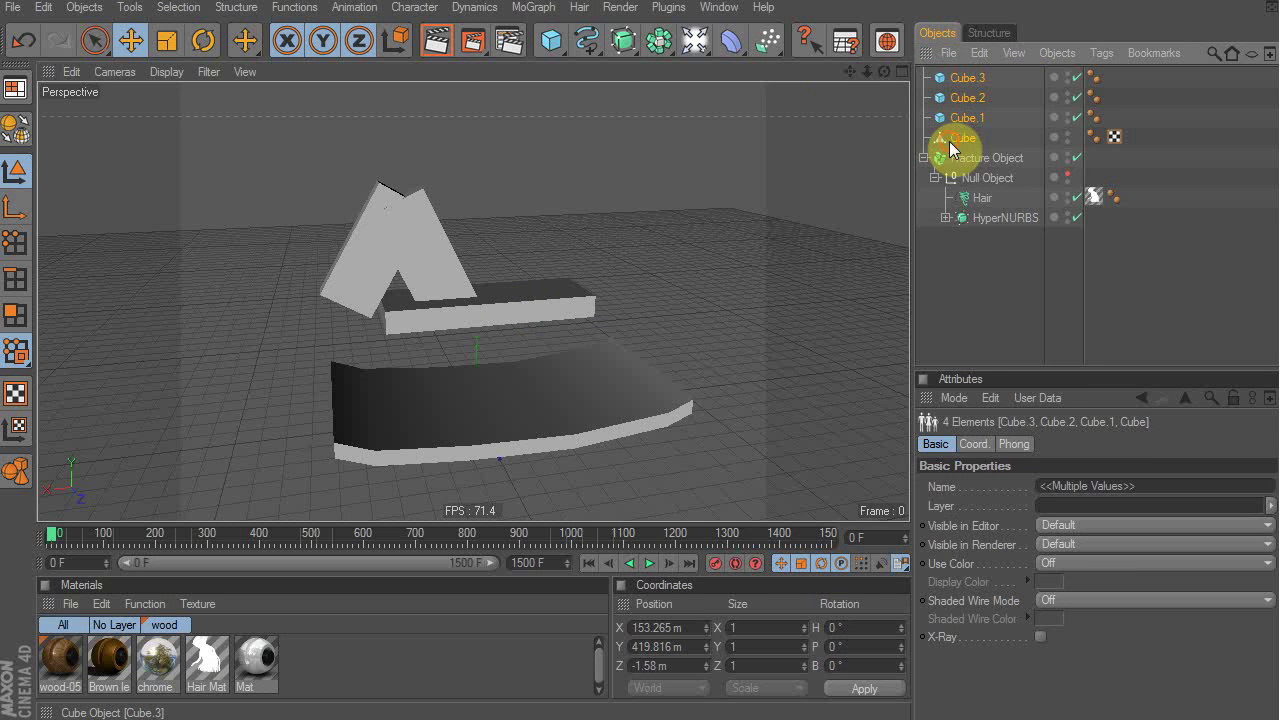
key("alt+g")
double_click(968, 77)
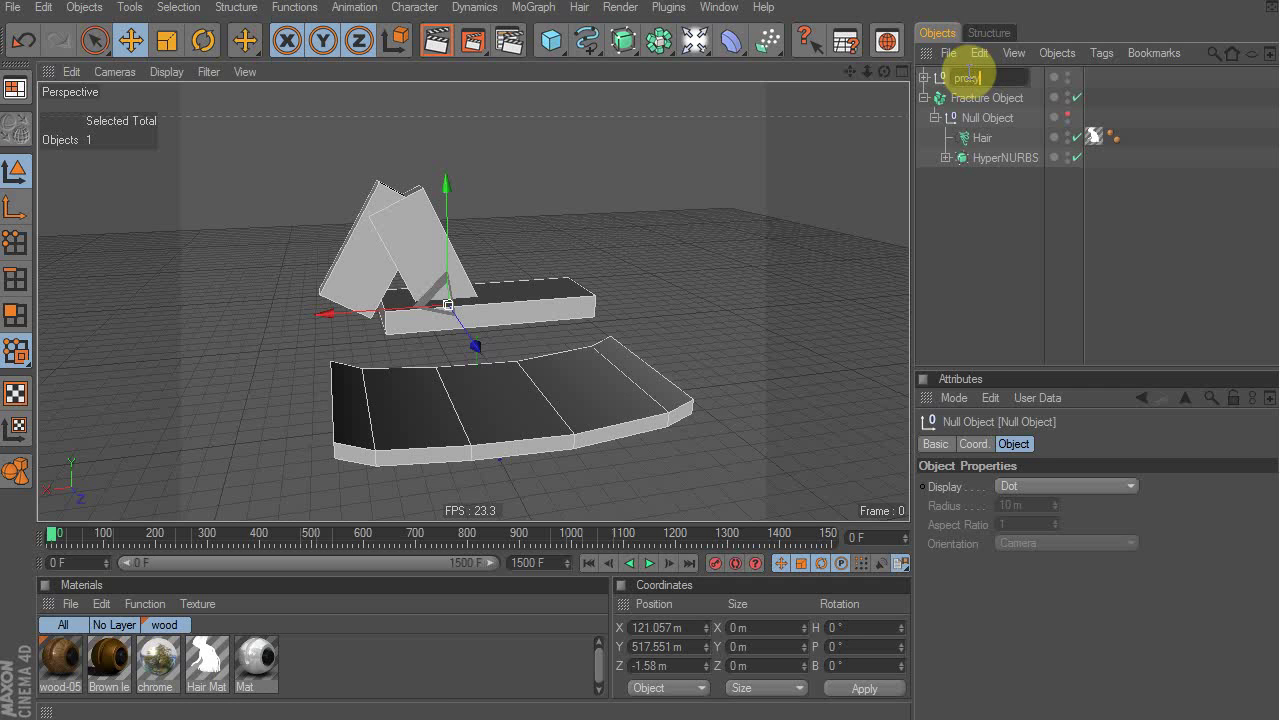
type("proxy")
key("Return")
Step: Place the proxy null inside the Fracture object and rename the null containing Hair and HyperNURBS as hi res
mouse_move(968, 77)
left_mouse_down()
mouse_move(971, 130)
mouse_move(972, 99)
mouse_move(990, 106)
mouse_move(964, 102)
left_mouse_up()
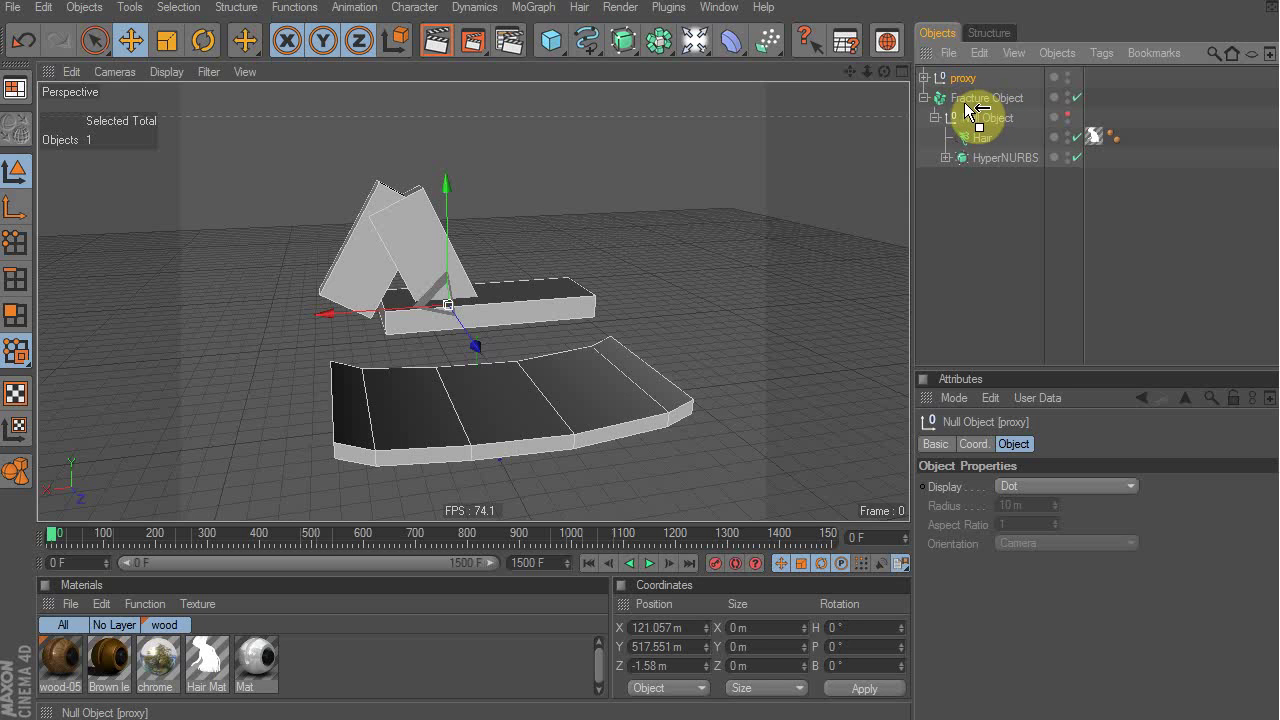
left_click(935, 117)
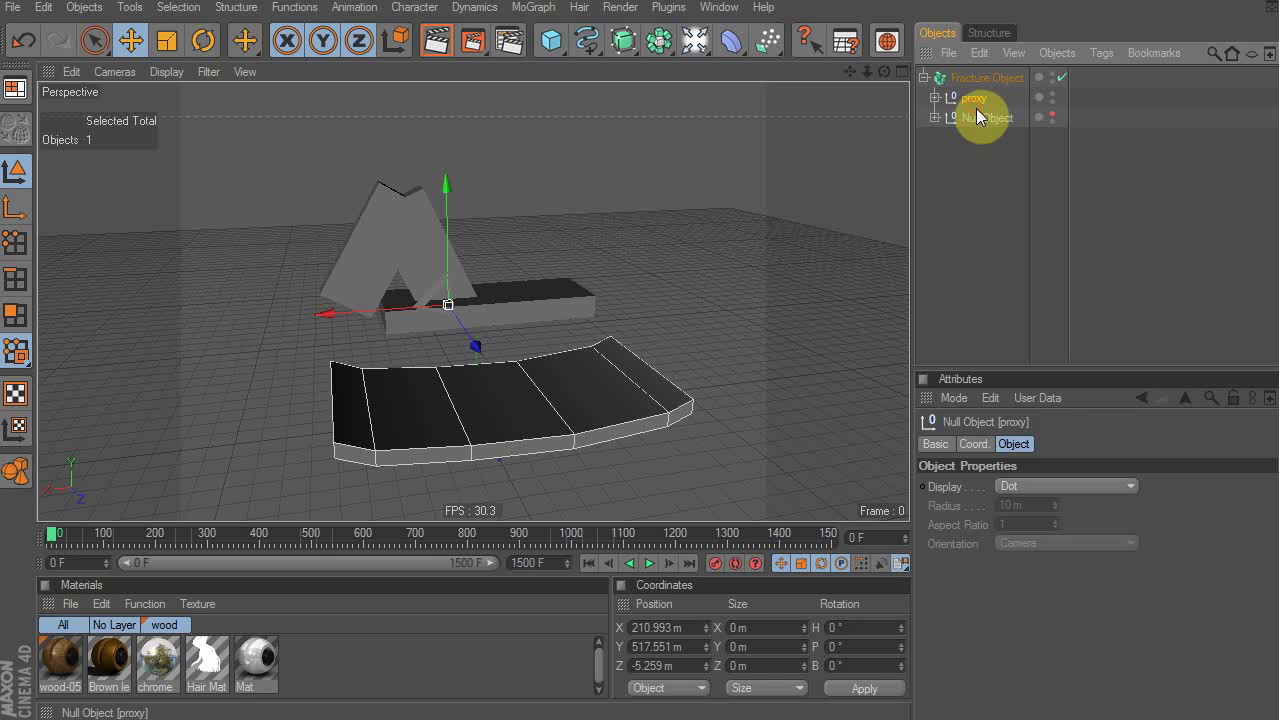
double_click(977, 117)
type("hi res")
key("Return")
Step: Rename the Fracture object as horse and hide the proxy null in the renderer
double_click(991, 76)
type("H")
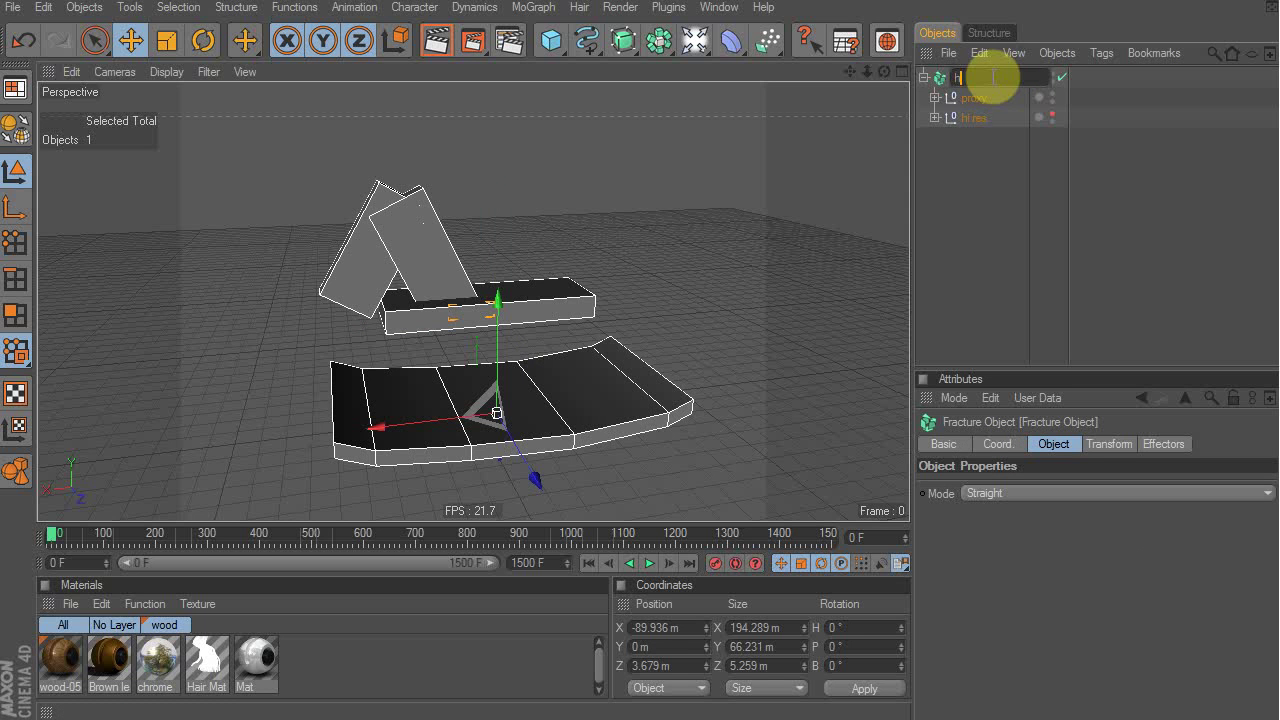
key("Return")
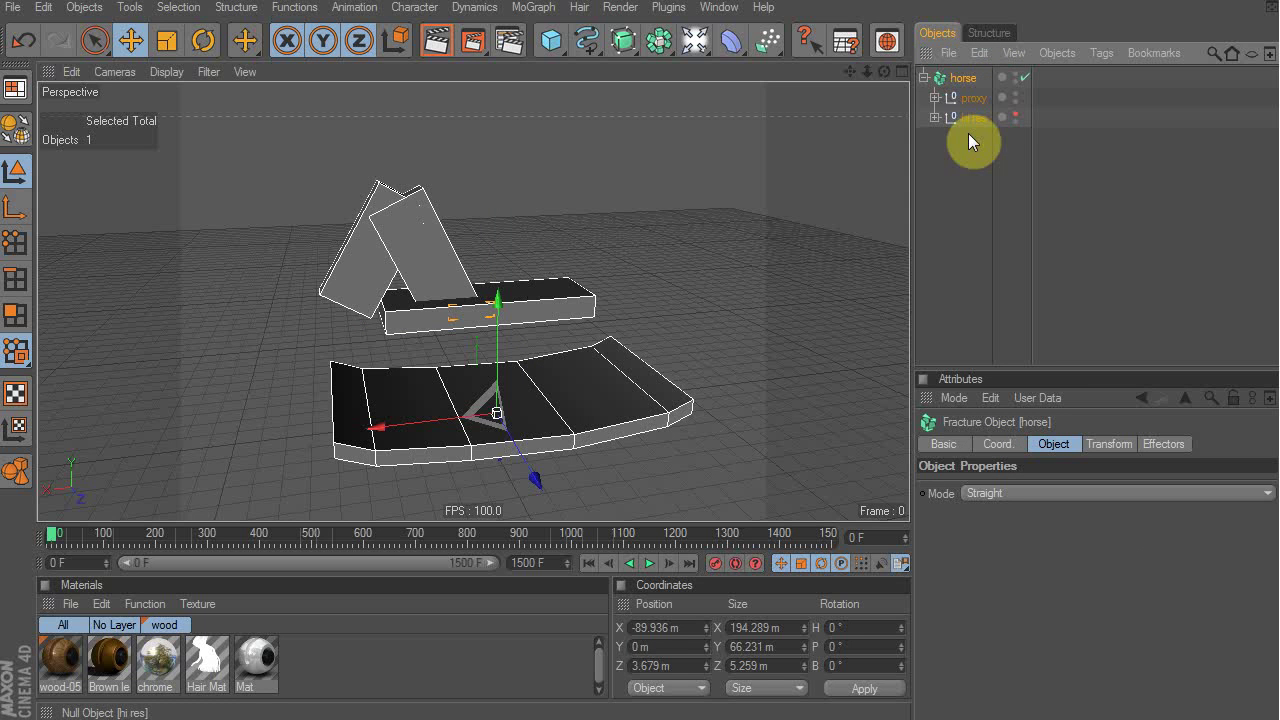
left_click(1017, 112)
left_click(1017, 101)
Step: Move the horse Fracture object up to about X -290 m, Y 322 m, Z 52 m in the Perspective view
left_click_drag(508, 301, 483, 308, "alt")
left_click(485, 296)
left_click_drag(472, 405, 514, 332)
Step: Rotate the horse Fracture object to about -28° heading and 45° bank, and render the Perspective view to test the proxy
key("r")
left_click_drag(597, 338, 571, 354)
left_click_drag(592, 291, 549, 232)
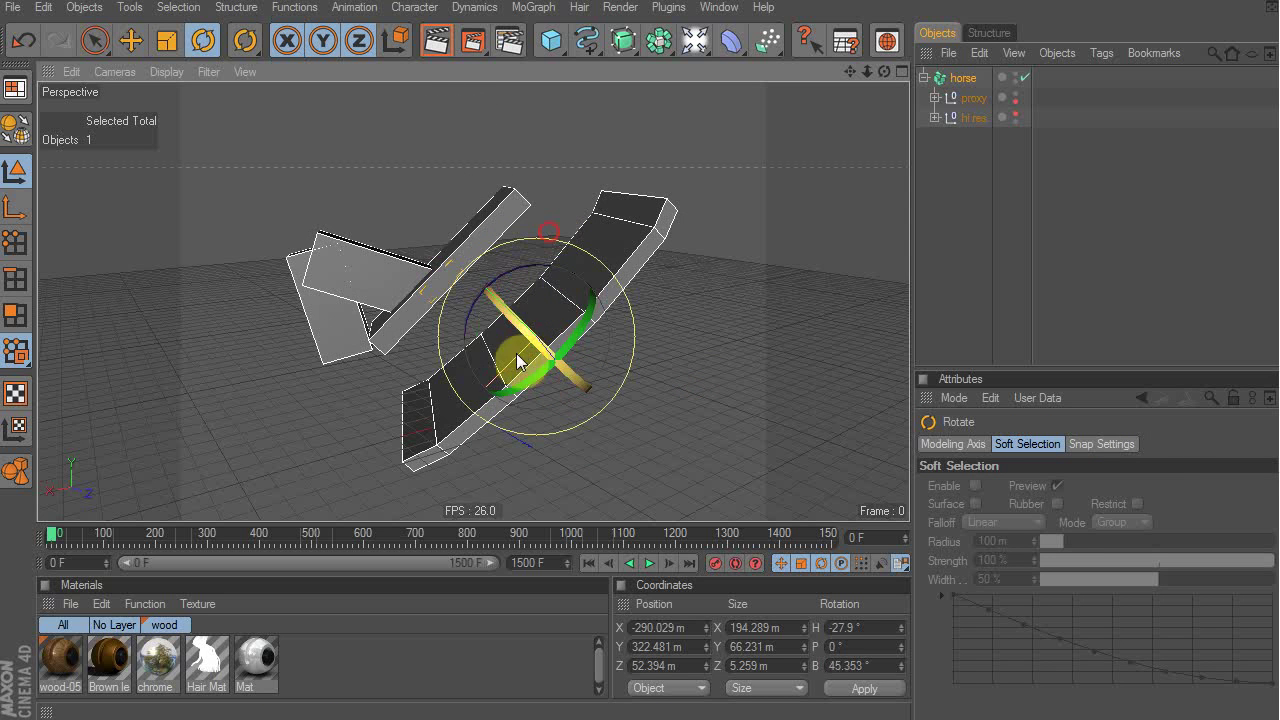
left_click(435, 40)
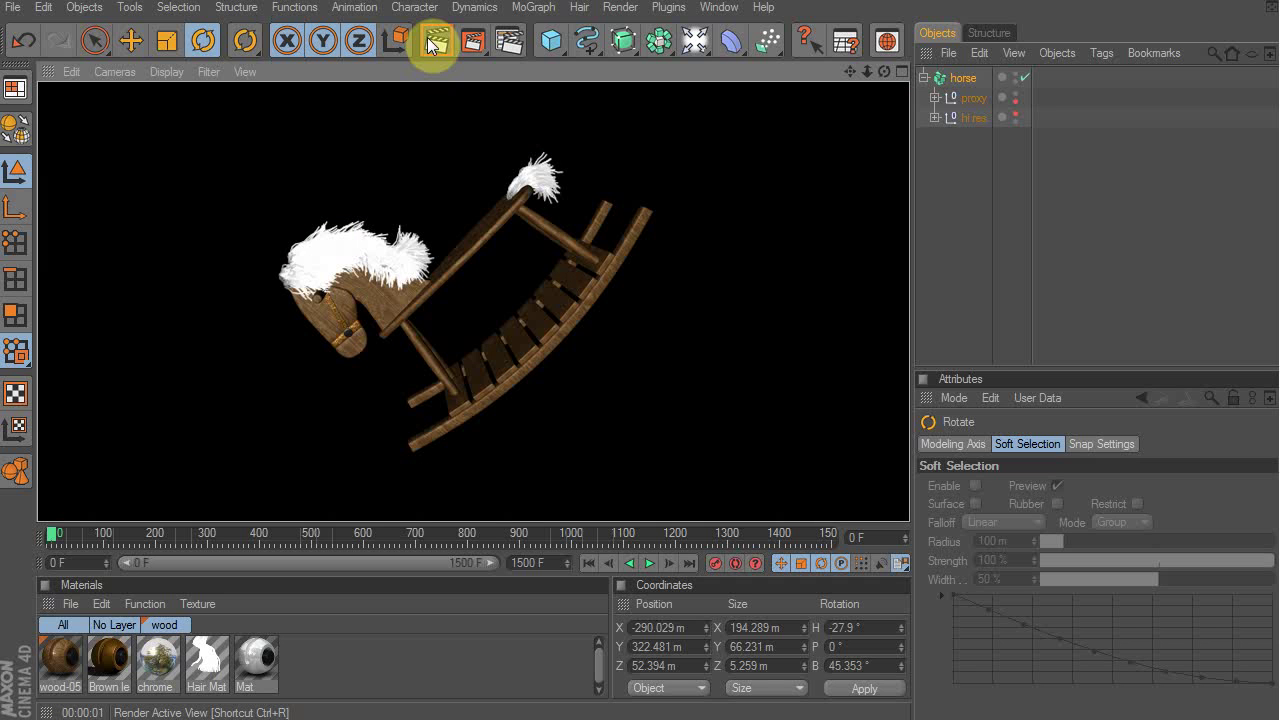
left_click(551, 120)
Step: Switch to the four-view layout and undo the heading and bank rotations of the horse object
middle_click(592, 277)
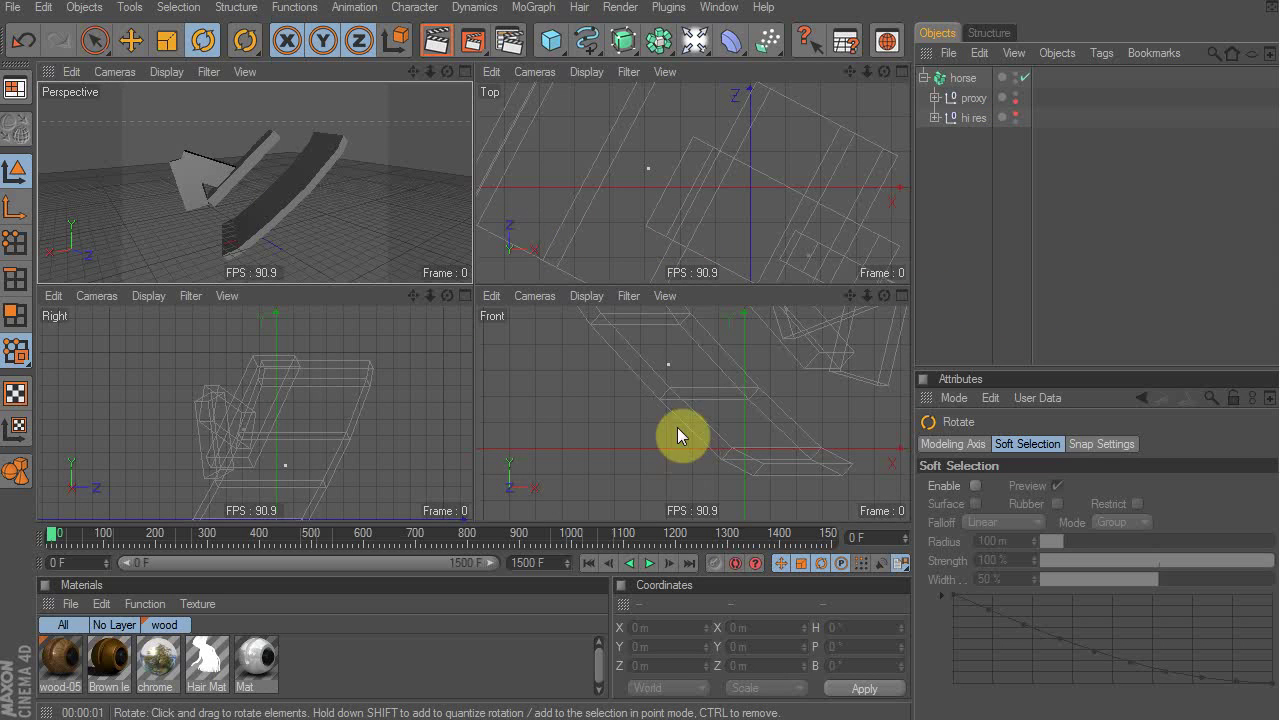
left_click(223, 237)
left_click(741, 385)
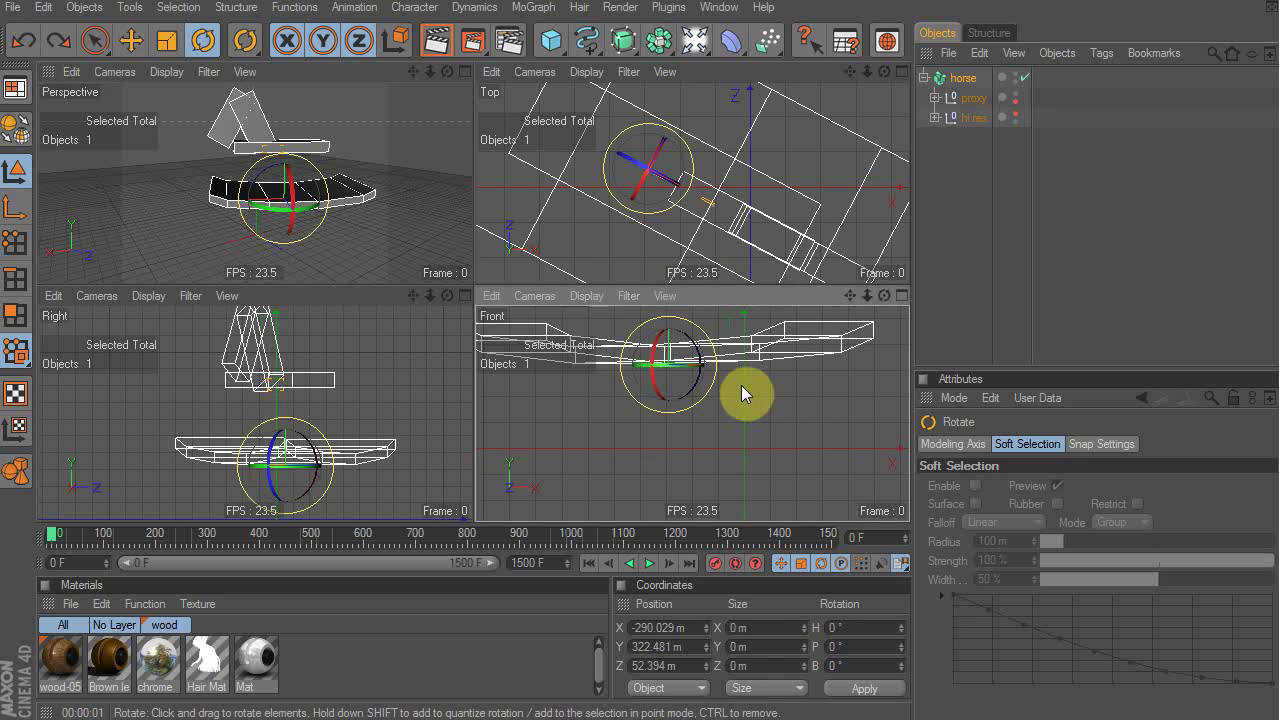
key("ctrl+z")
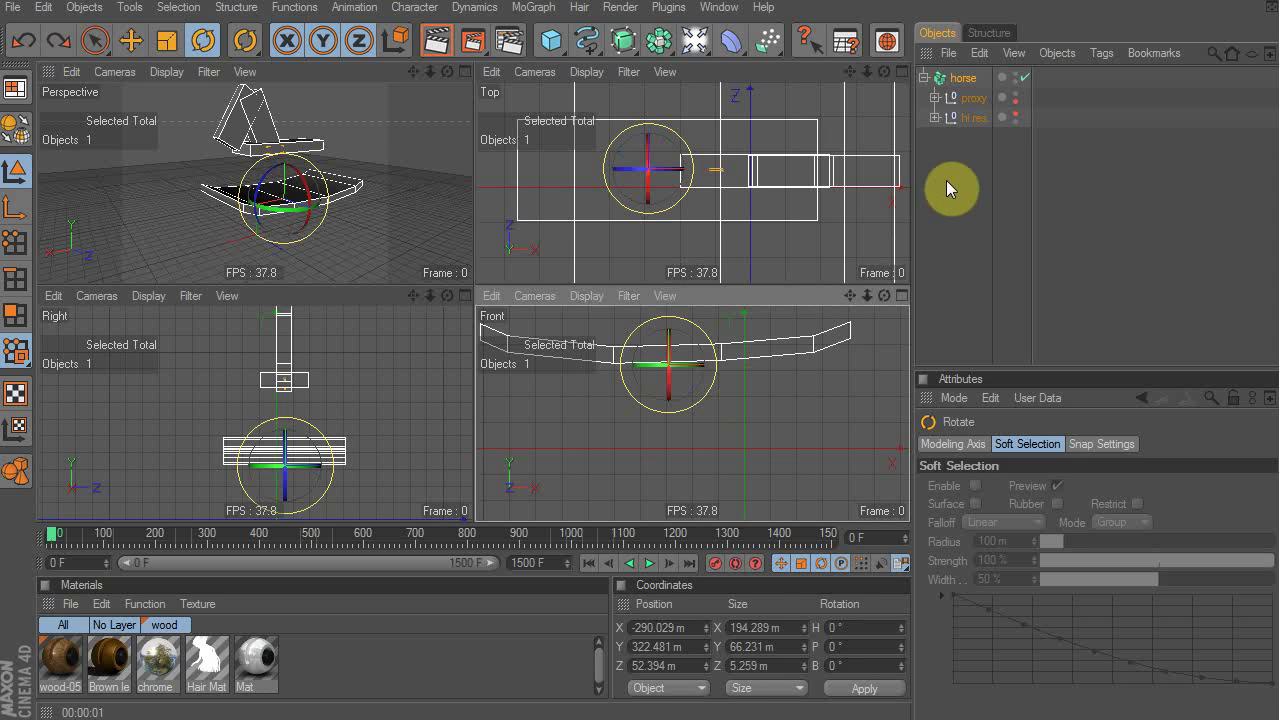
Step: Show the hi res null in the editor again and select the base object Cube inside the proxy null
left_click(1015, 114)
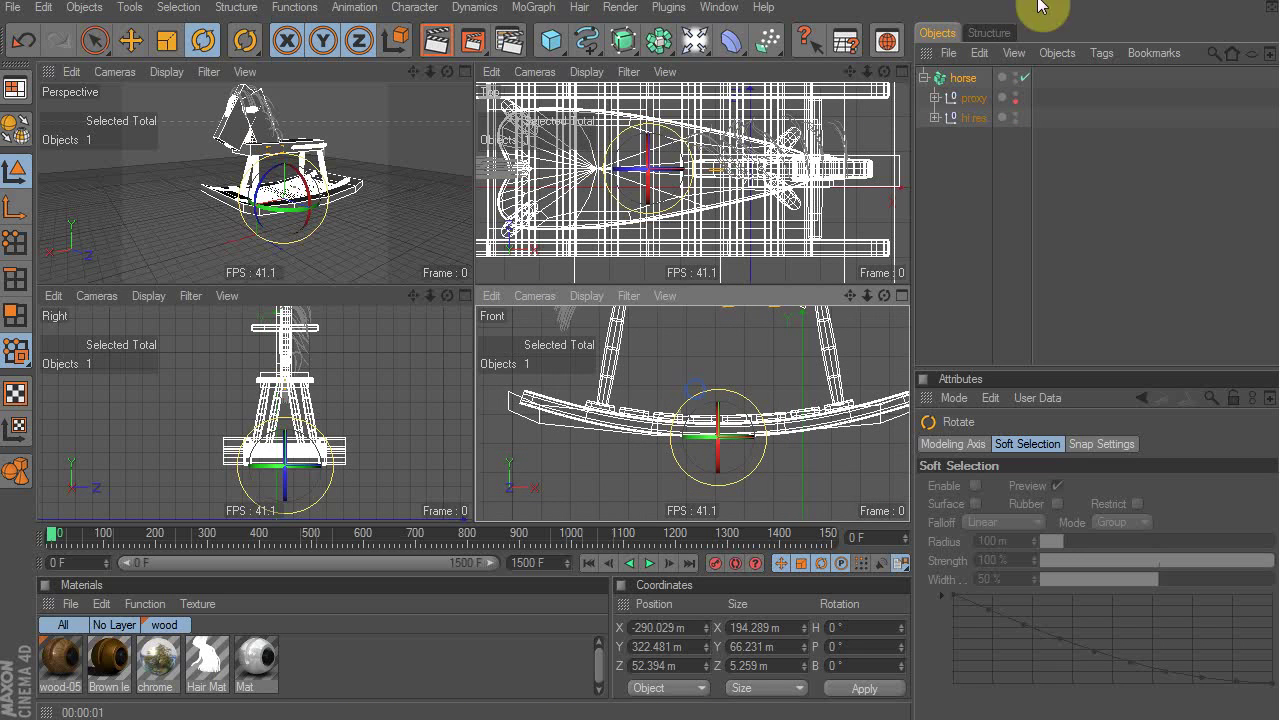
left_click(935, 97)
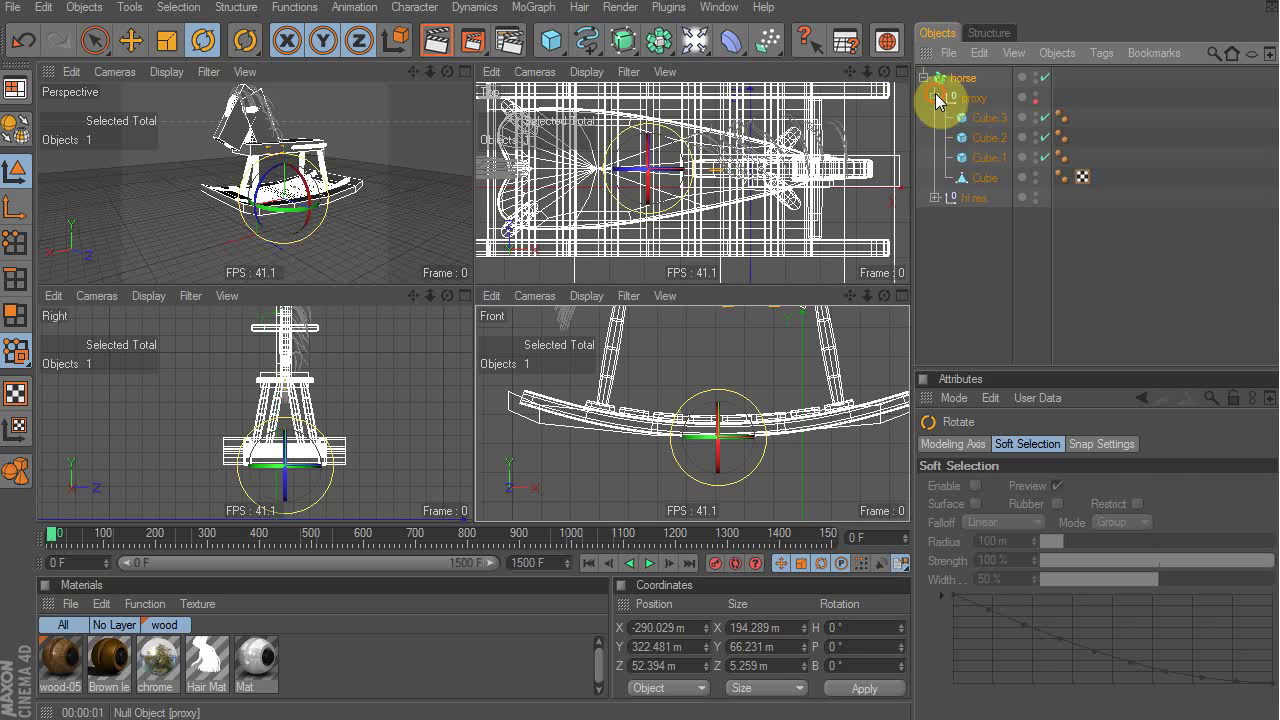
left_click(976, 155)
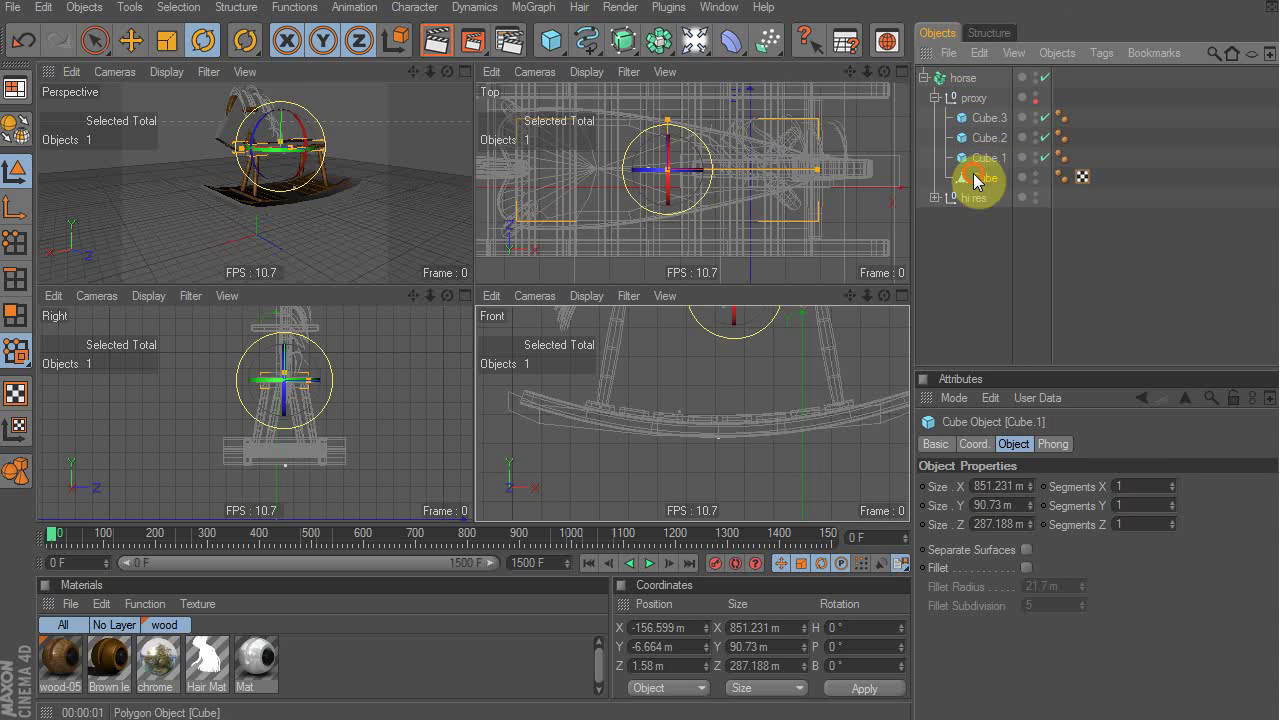
left_click(978, 178)
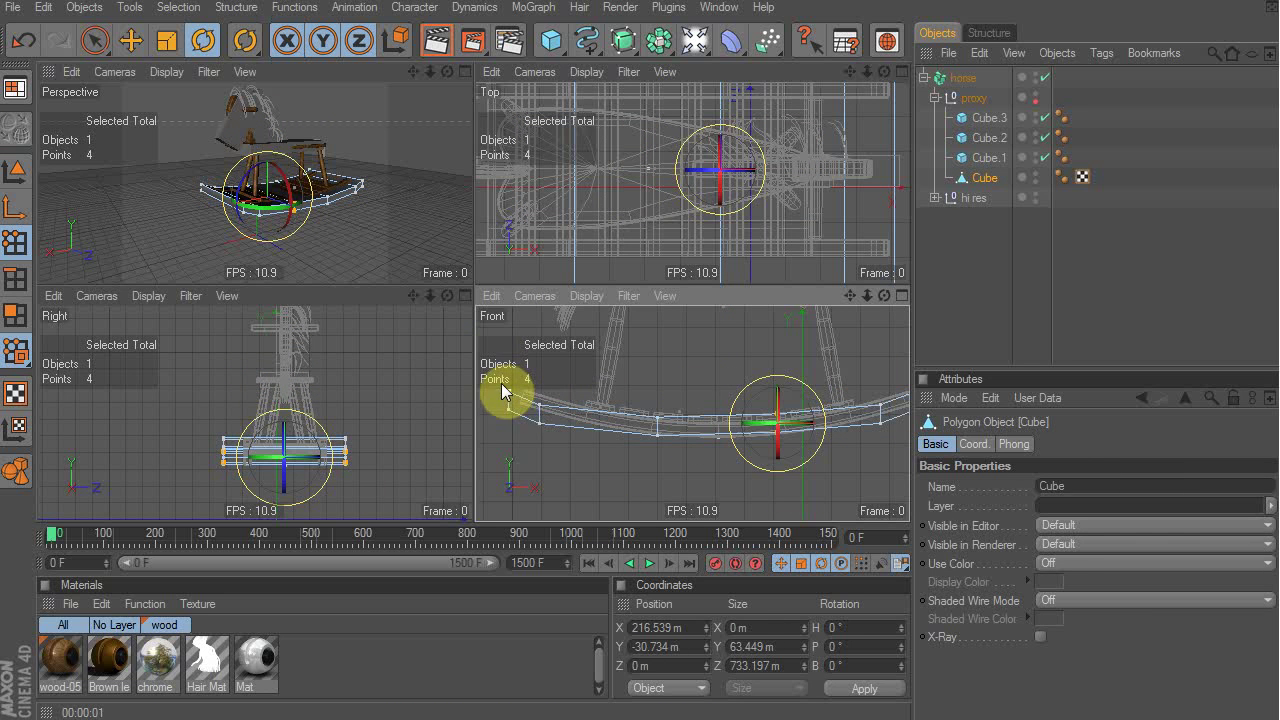
Step: Move the eight points at the base cube's left end in the Front view slightly to match the rocker's curve
left_click_drag(501, 382, 548, 437)
key("e")
left_click_drag(813, 446, 817, 441)
Step: Move the eight points at the base cube's right end in the Front view slightly up and inward along the rocker
middle_click_drag(851, 360, 695, 389, "alt")
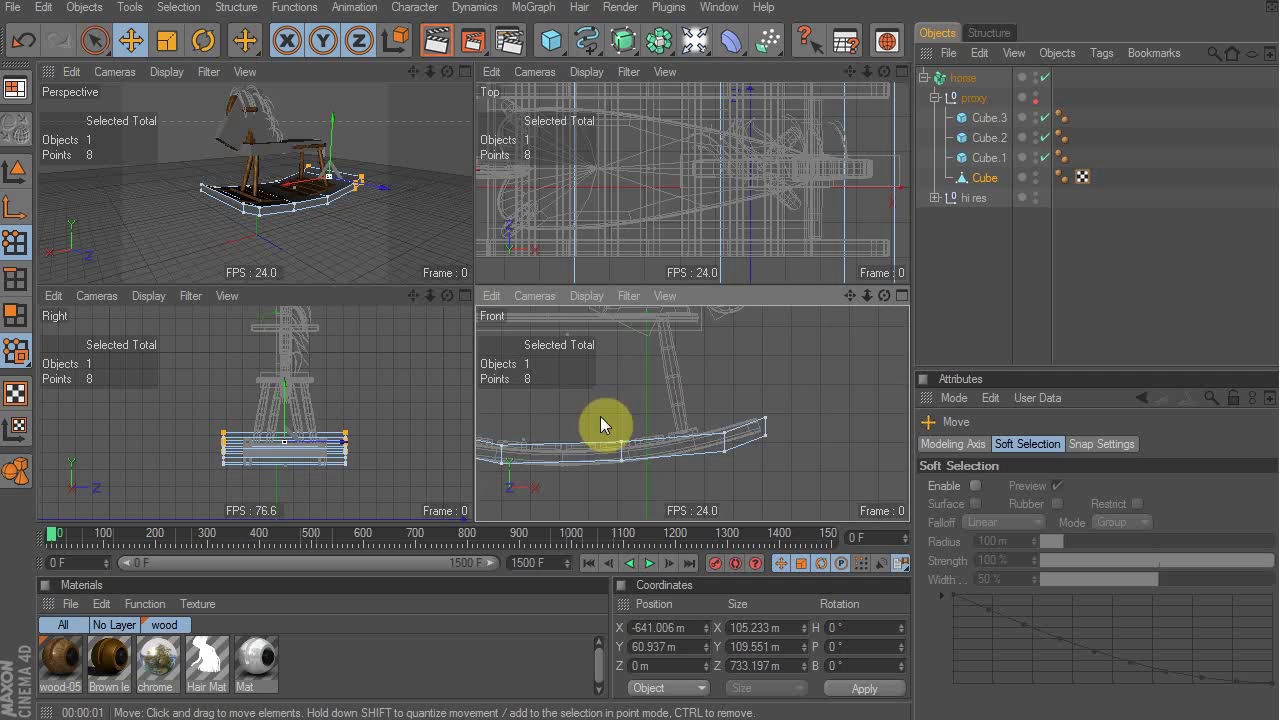
left_click(795, 432)
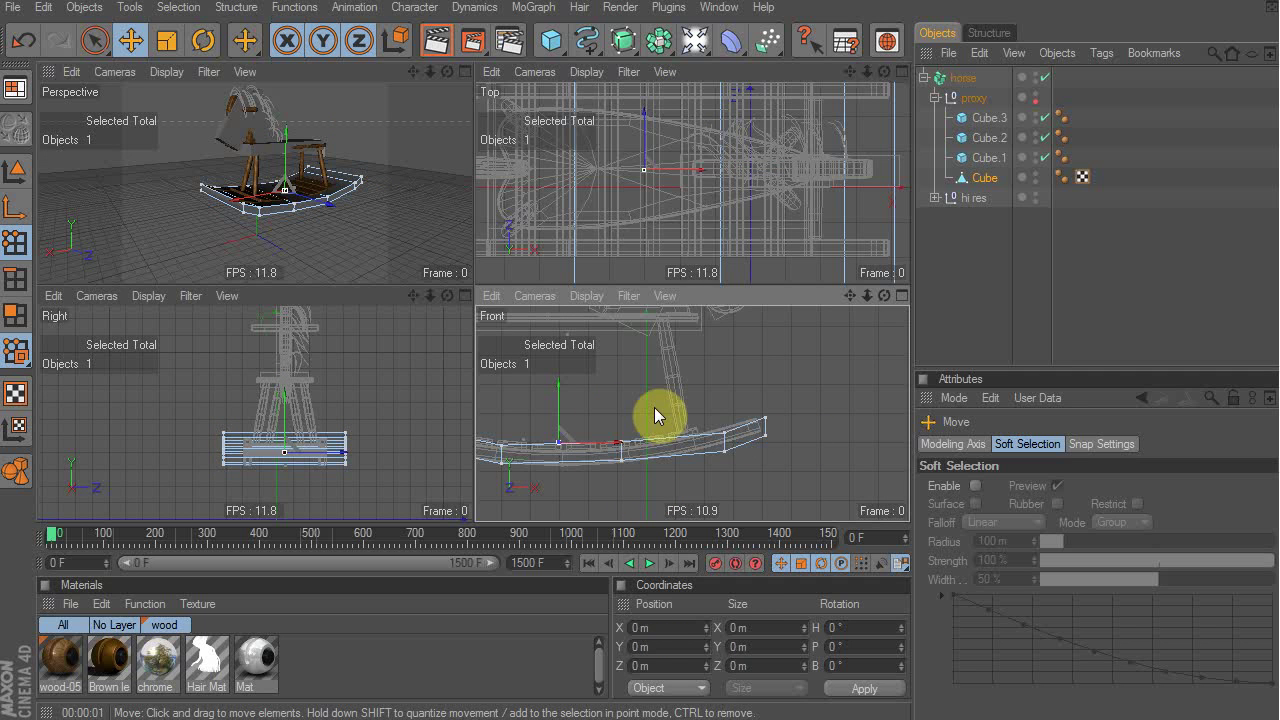
left_click_drag(692, 402, 799, 462)
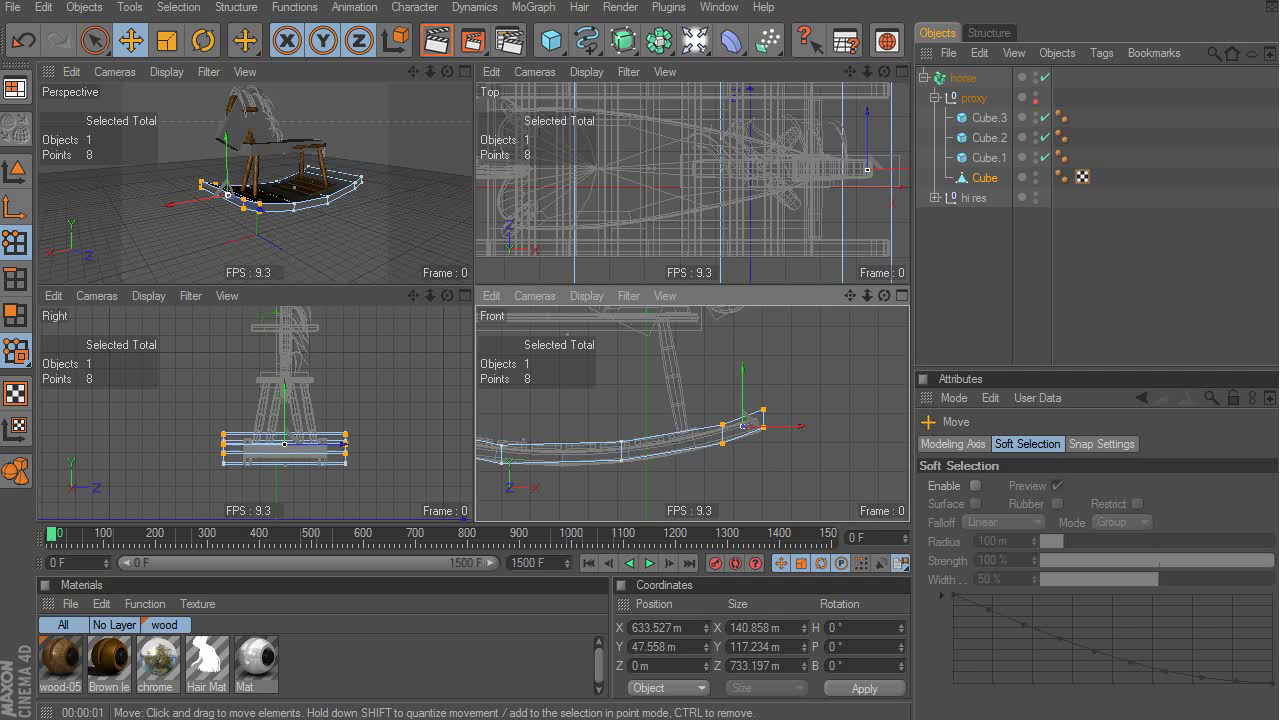
left_click_drag(743, 426, 741, 423)
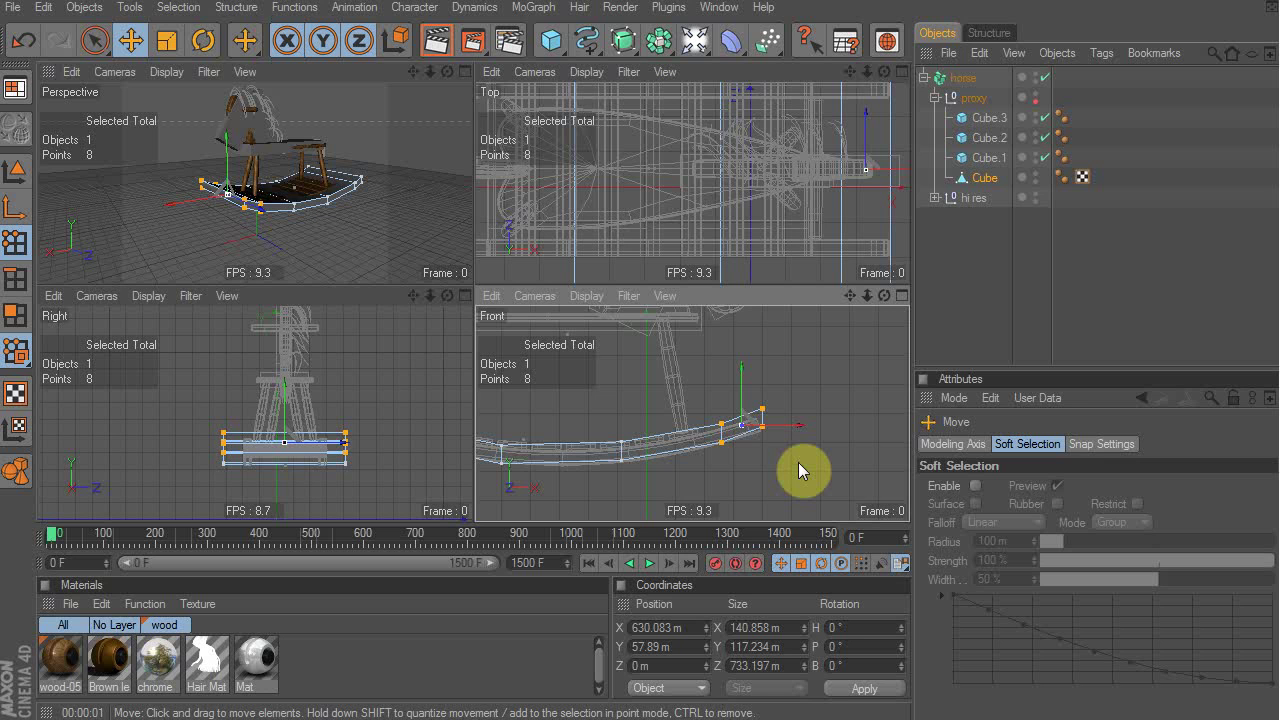